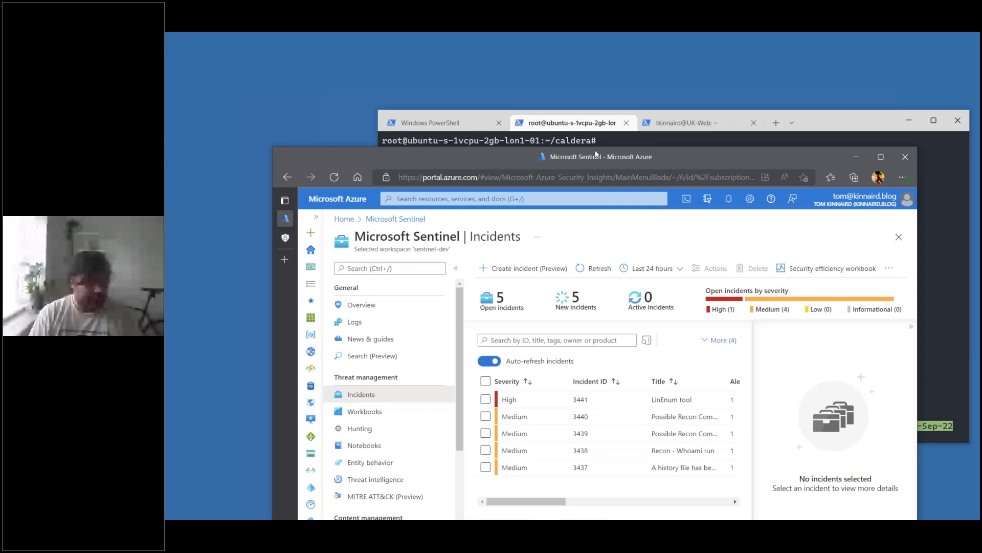
- Maximize the portal window and open the full details of the "Recon - Whoami run" incident, ID 3438
{"action": "double_click", "coordinate": [597, 156]}
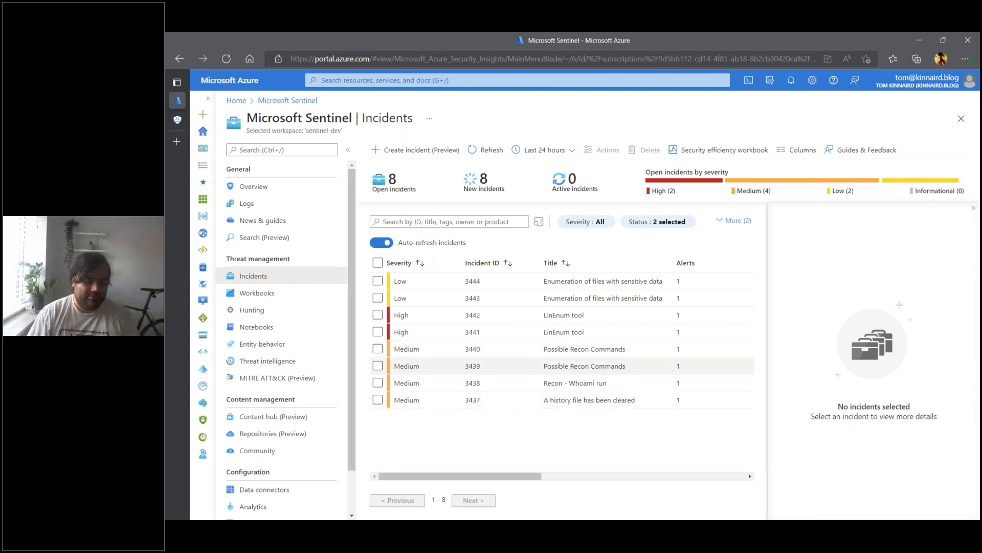
{"action": "left_click", "coordinate": [552, 377]}
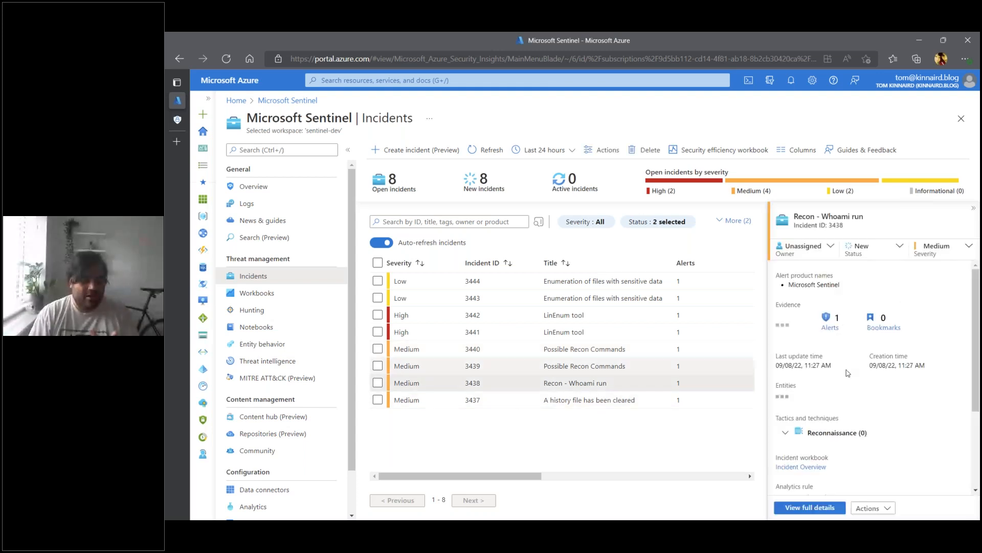
{"action": "left_click", "coordinate": [825, 508]}
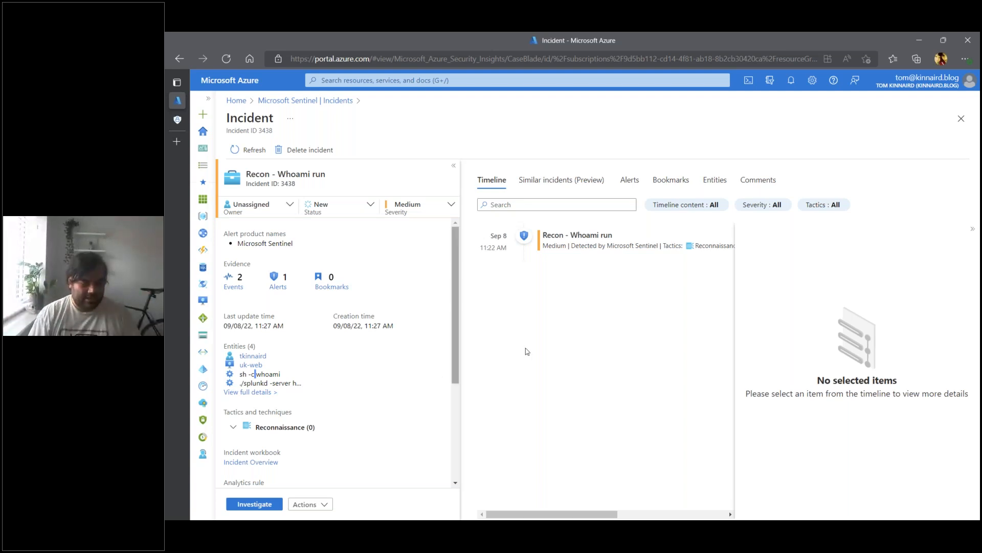
- Open the incident's alert in Logs through its alert ID and expand the resulting alert record
{"action": "left_click", "coordinate": [629, 183]}
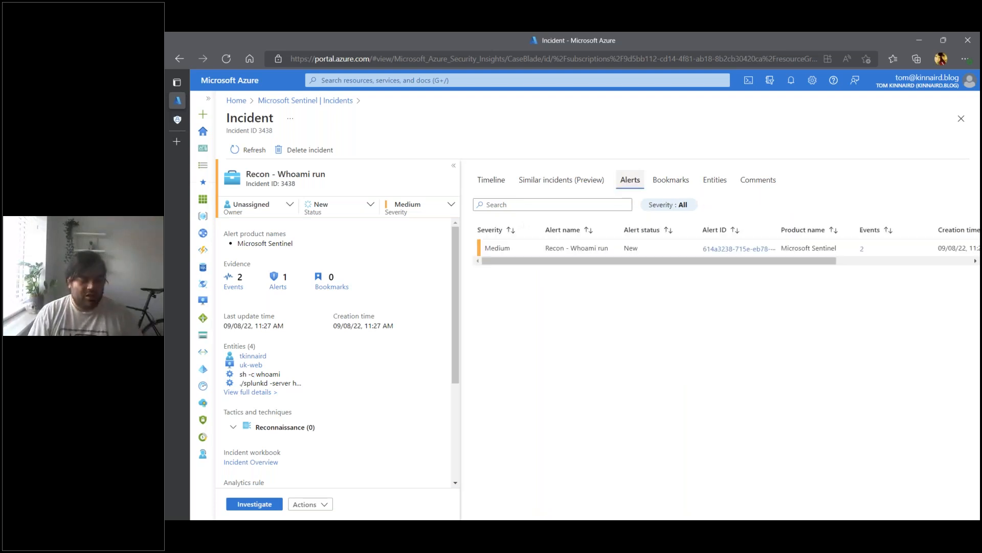
{"action": "left_click", "coordinate": [743, 250]}
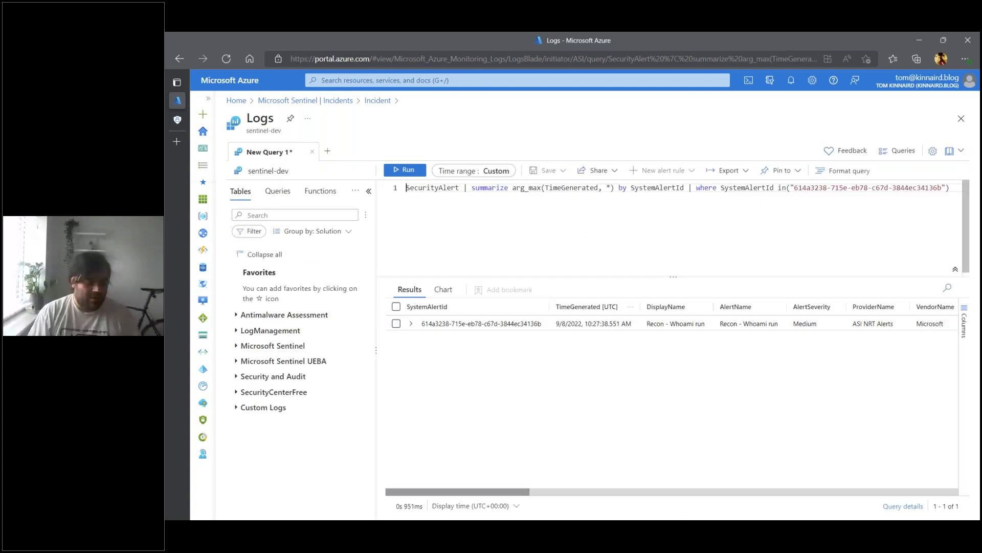
{"action": "left_click", "coordinate": [436, 325]}
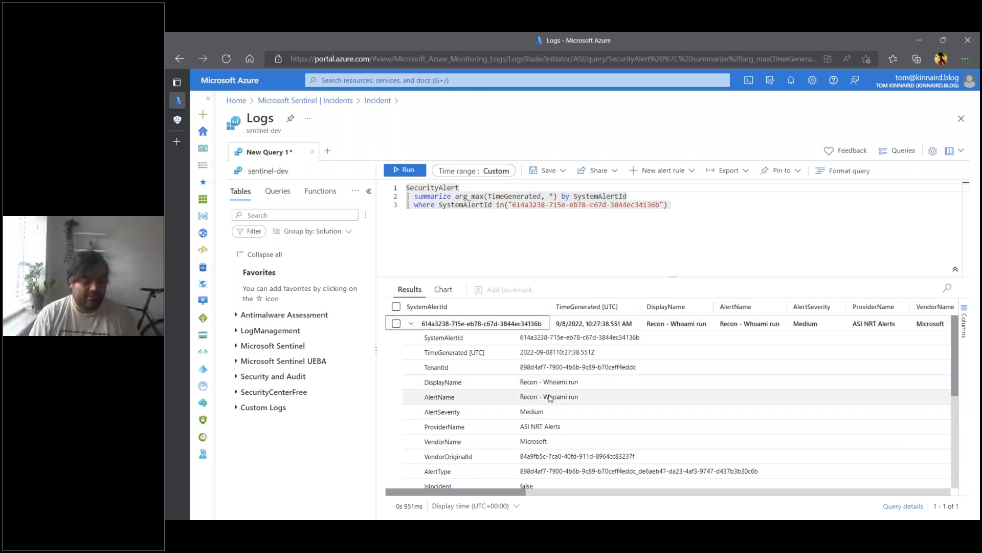
- Examine the expanded alert record's fields, including its start and end times, entities, workspace and product details
{"action": "scroll", "coordinate": [550, 399], "scroll_direction": "down", "scroll_amount": 1}
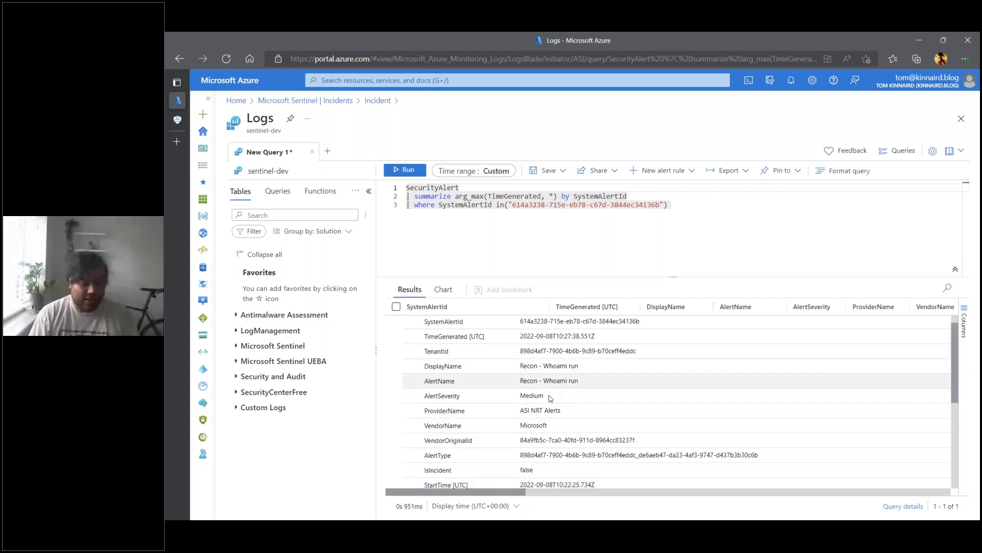
{"action": "scroll", "coordinate": [550, 399], "scroll_direction": "down", "scroll_amount": 1}
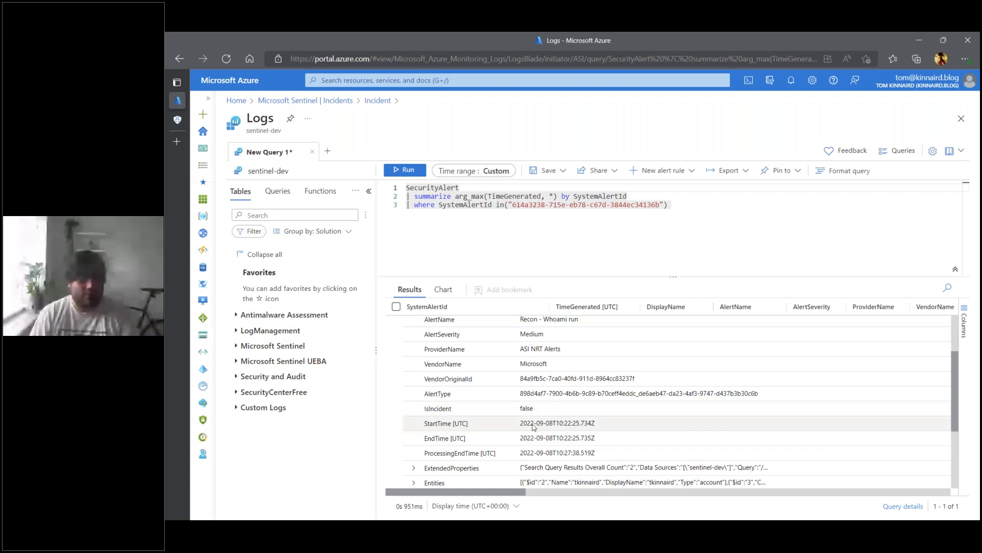
{"action": "left_click", "coordinate": [568, 429]}
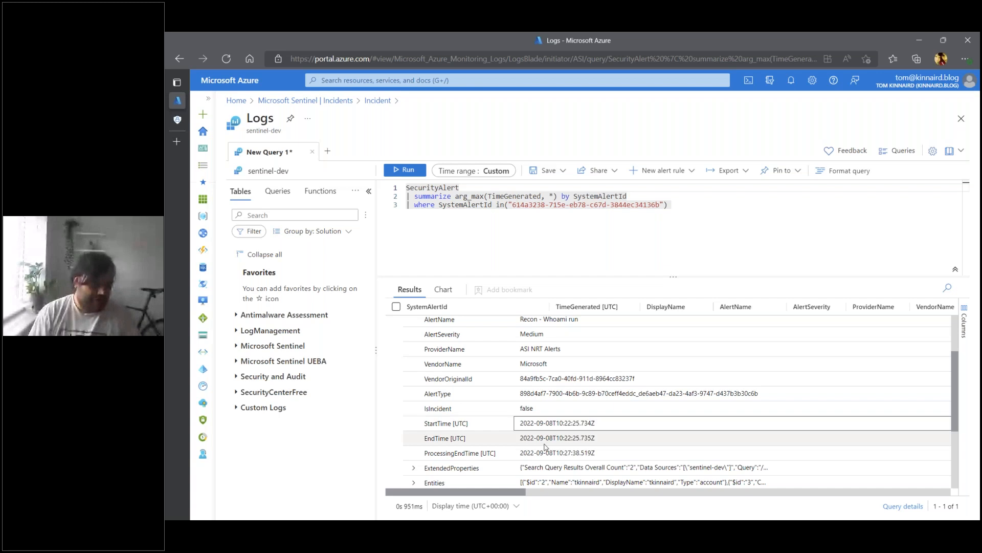
{"action": "scroll", "coordinate": [545, 447], "scroll_direction": "down", "scroll_amount": 1}
{"action": "scroll", "coordinate": [538, 478], "scroll_direction": "down", "scroll_amount": 1}
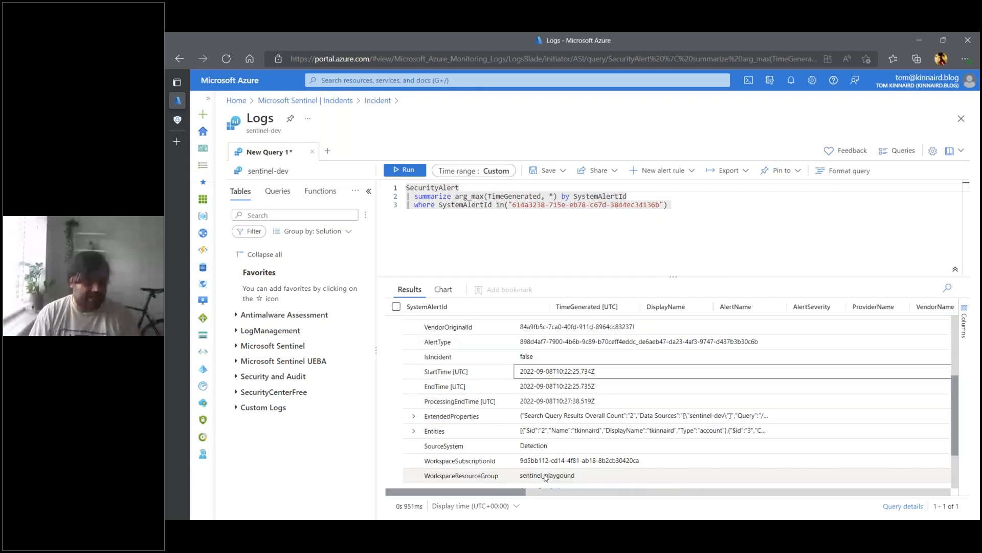
{"action": "scroll", "coordinate": [545, 478], "scroll_direction": "down", "scroll_amount": 2}
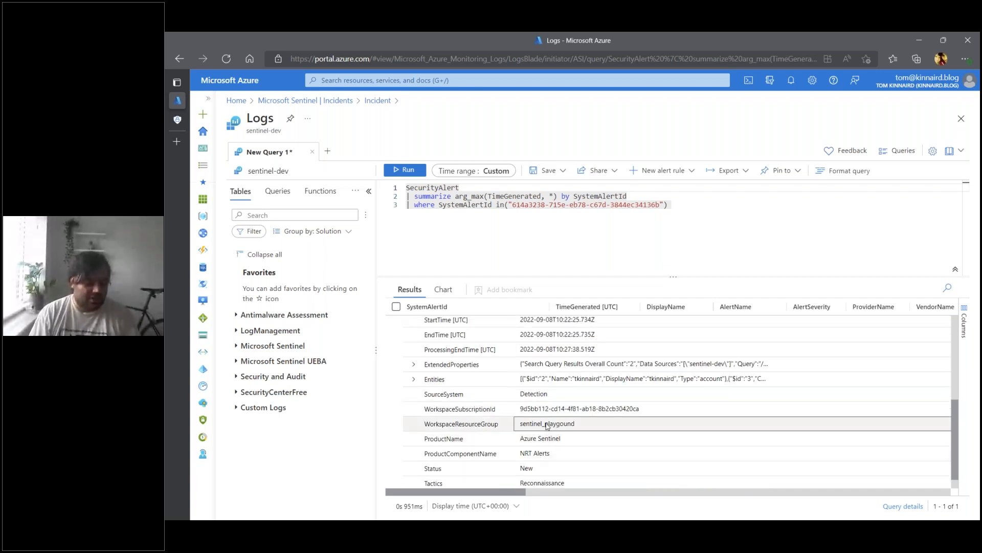
{"action": "scroll", "coordinate": [580, 442], "scroll_direction": "down", "scroll_amount": 1}
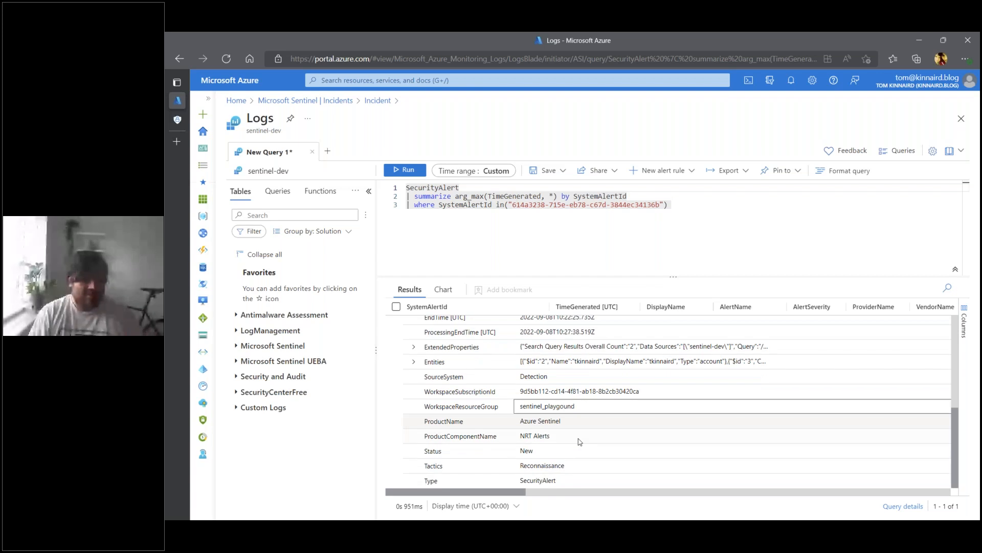
{"action": "scroll", "coordinate": [567, 465], "scroll_direction": "up", "scroll_amount": 2}
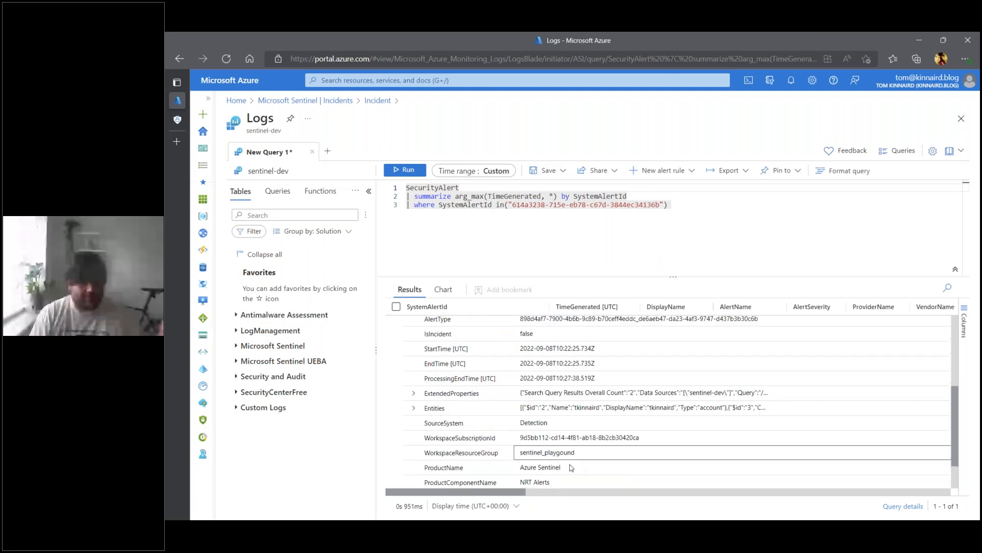
{"action": "scroll", "coordinate": [571, 467], "scroll_direction": "up", "scroll_amount": 1}
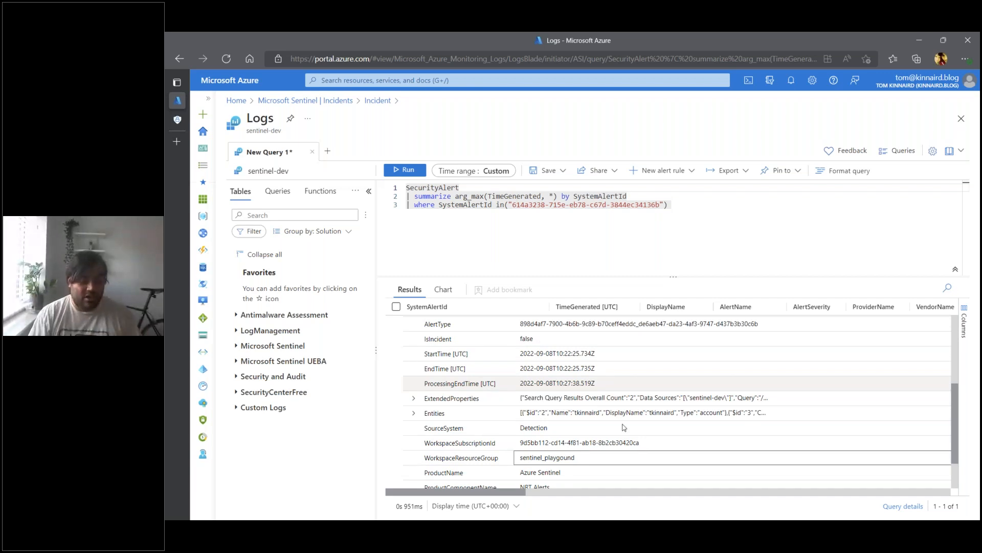
- Expand the alert's ExtendedProperties and review the analytic rule name, OriginalQuery and Query fields
{"action": "left_click", "coordinate": [414, 399]}
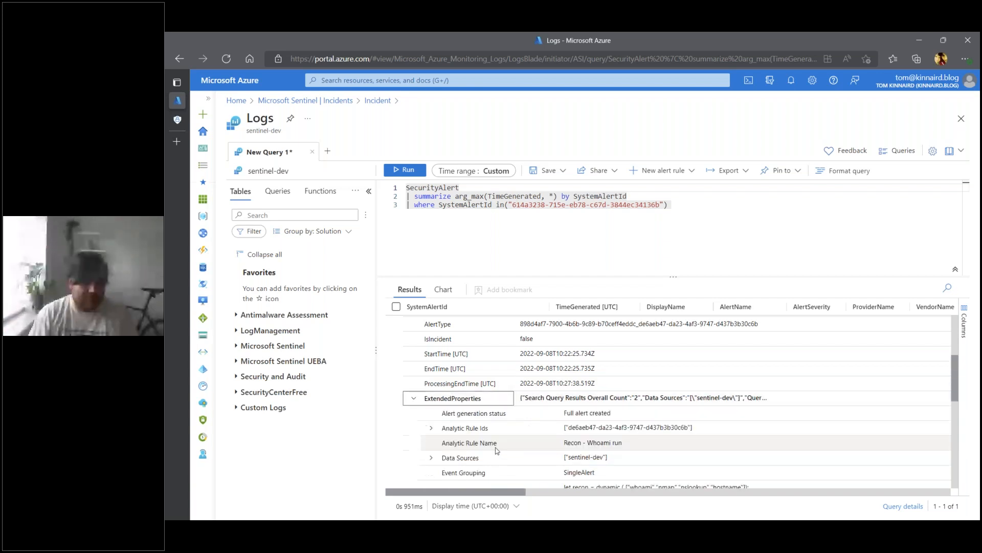
{"action": "scroll", "coordinate": [600, 341], "scroll_direction": "down", "scroll_amount": 2}
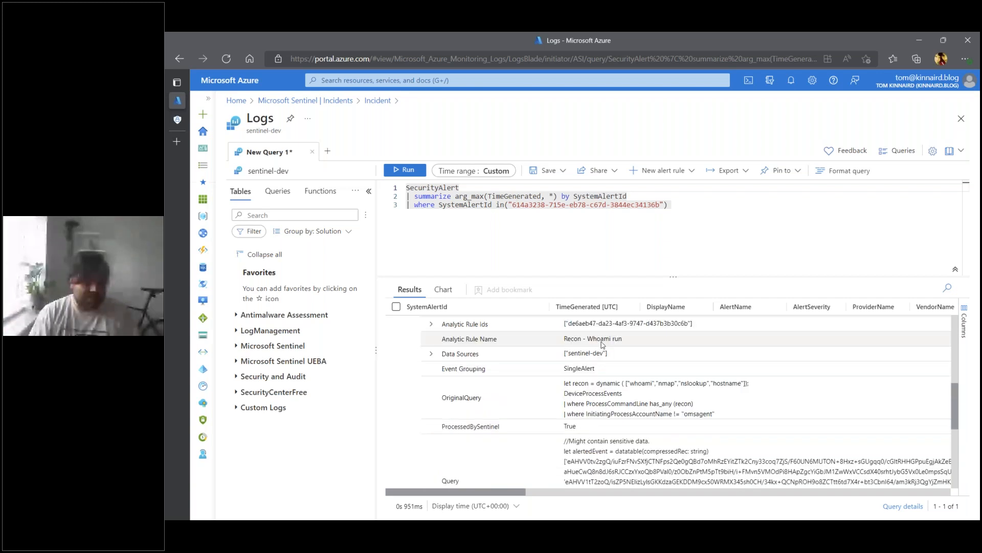
{"action": "left_click", "coordinate": [600, 339]}
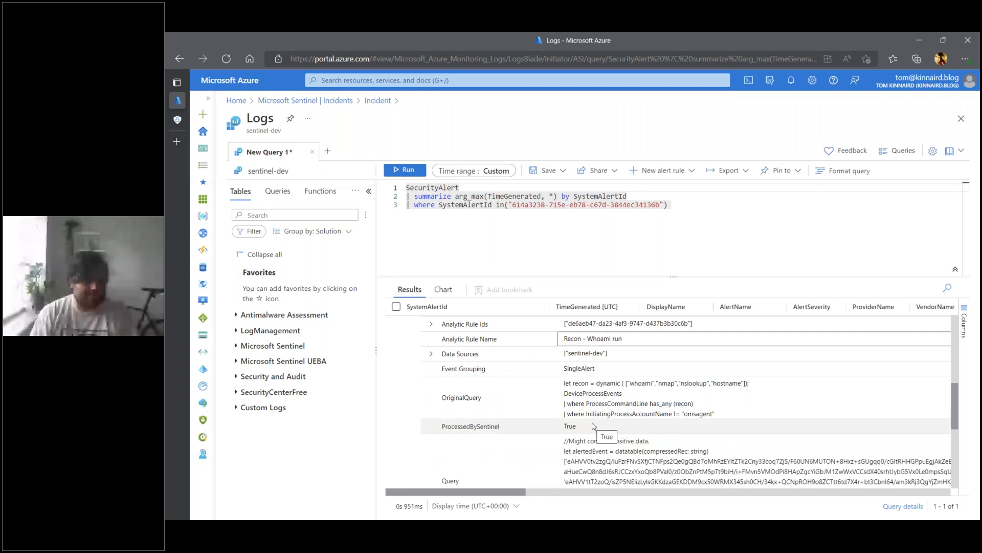
{"action": "scroll", "coordinate": [596, 430], "scroll_direction": "down", "scroll_amount": 1}
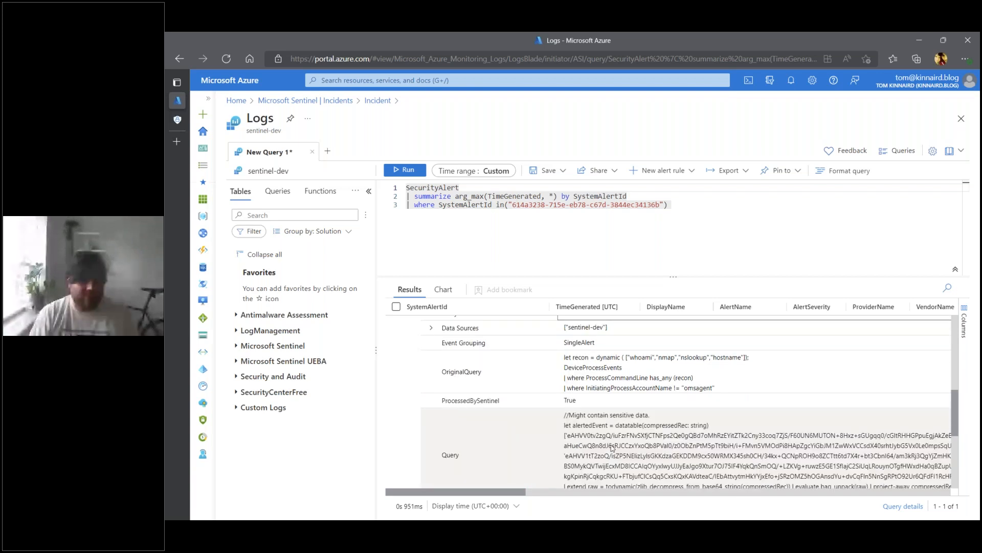
{"action": "left_click", "coordinate": [620, 390]}
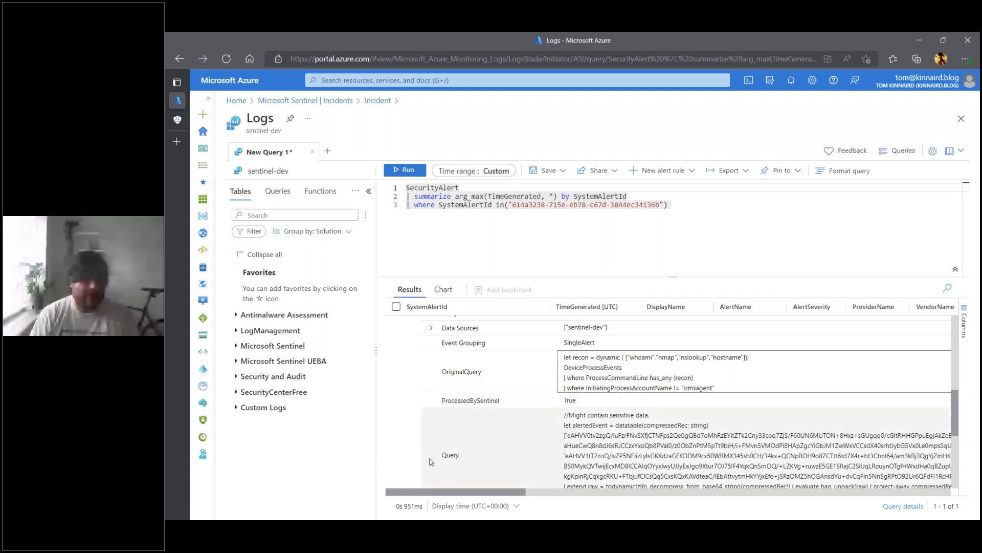
{"action": "scroll", "coordinate": [588, 470], "scroll_direction": "down", "scroll_amount": 1}
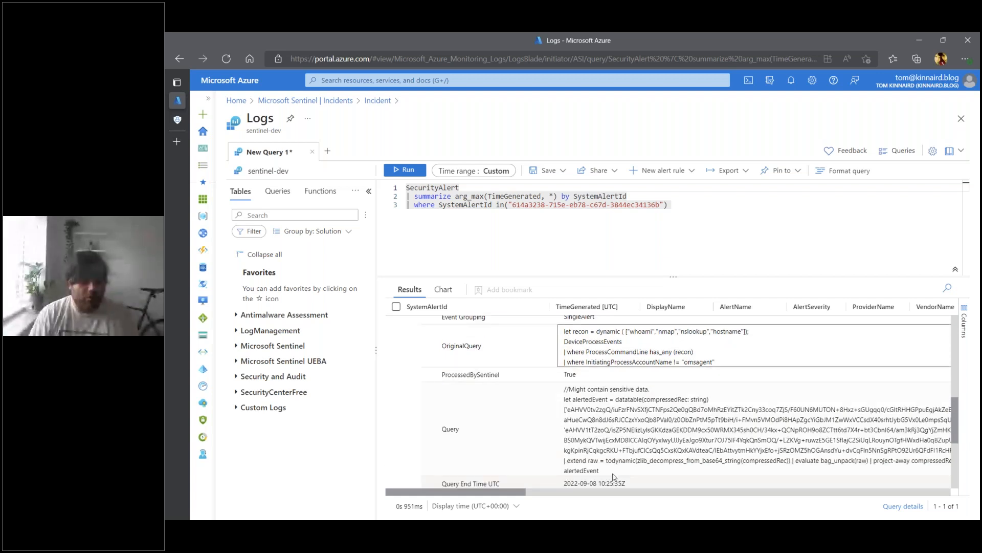
- Copy the alert's Query value into a new query tab and run it
{"action": "right_click", "coordinate": [604, 461]}
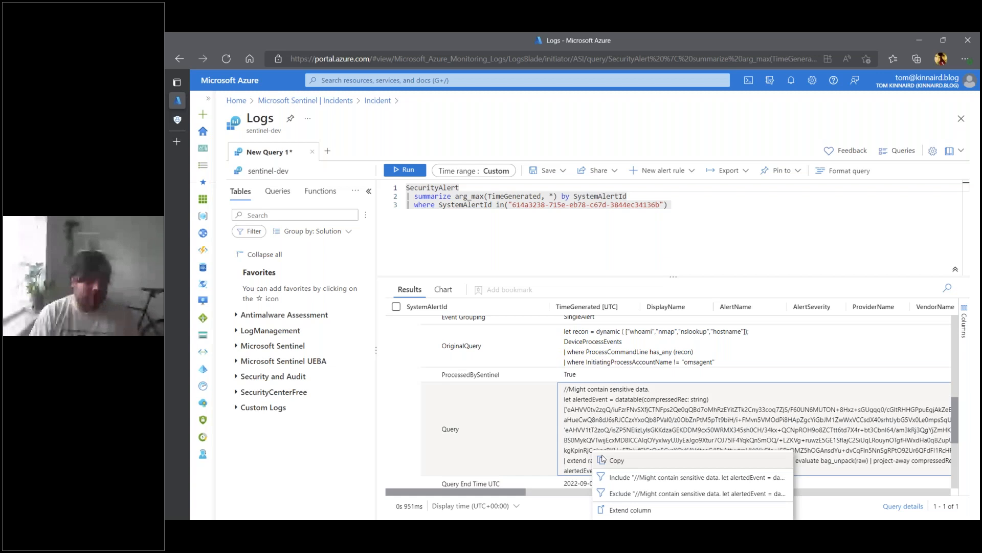
{"action": "left_click", "coordinate": [609, 460]}
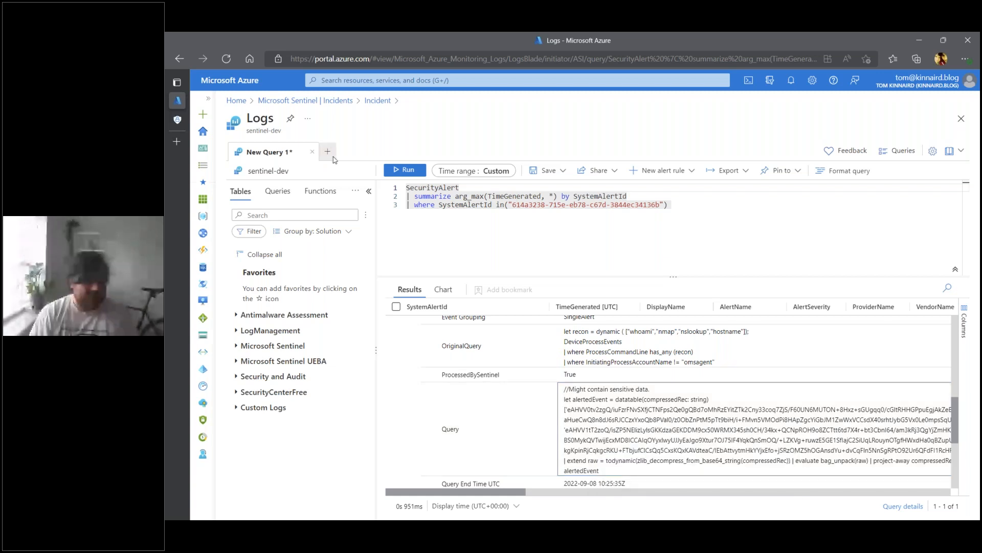
{"action": "left_click", "coordinate": [327, 151]}
{"action": "key", "text": "ctrl+v"}
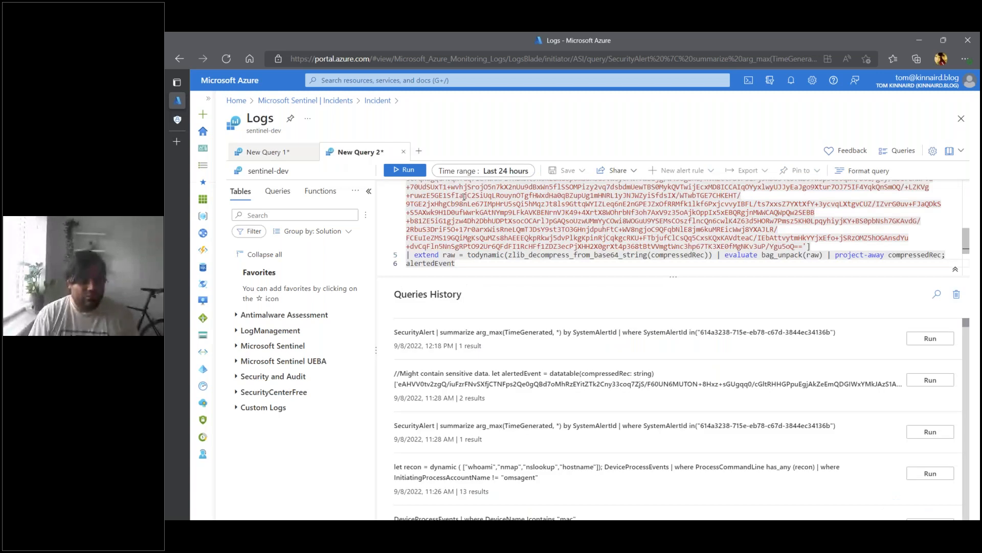
{"action": "key", "text": "shift+Return"}
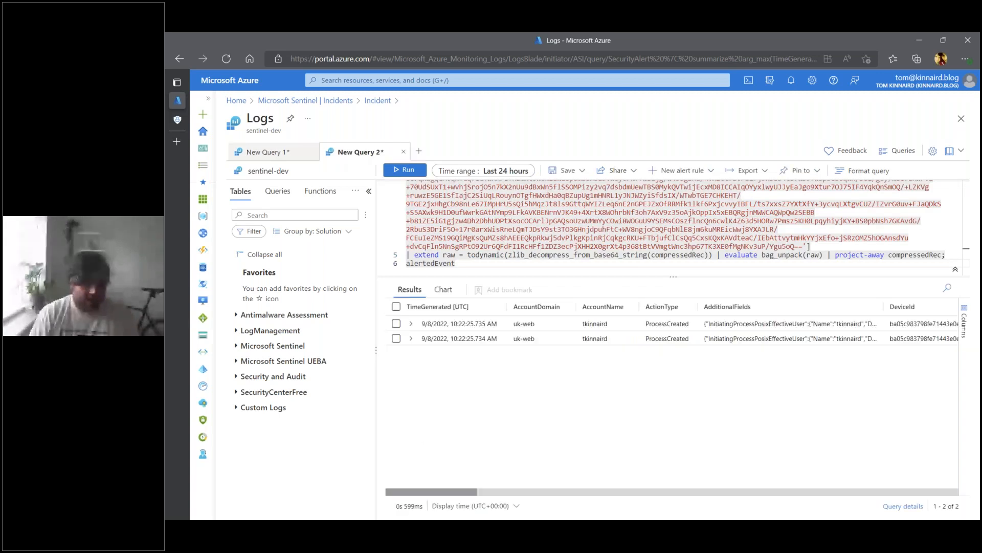
- Expand the first event in the results and examine its account name, initiating process command line and parent file name
{"action": "left_click", "coordinate": [410, 323]}
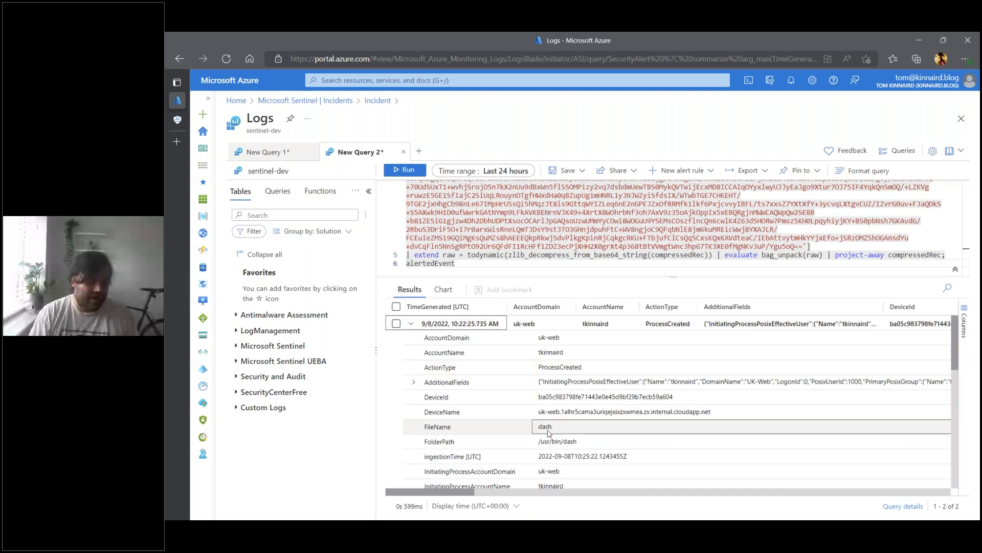
{"action": "left_click", "coordinate": [550, 355]}
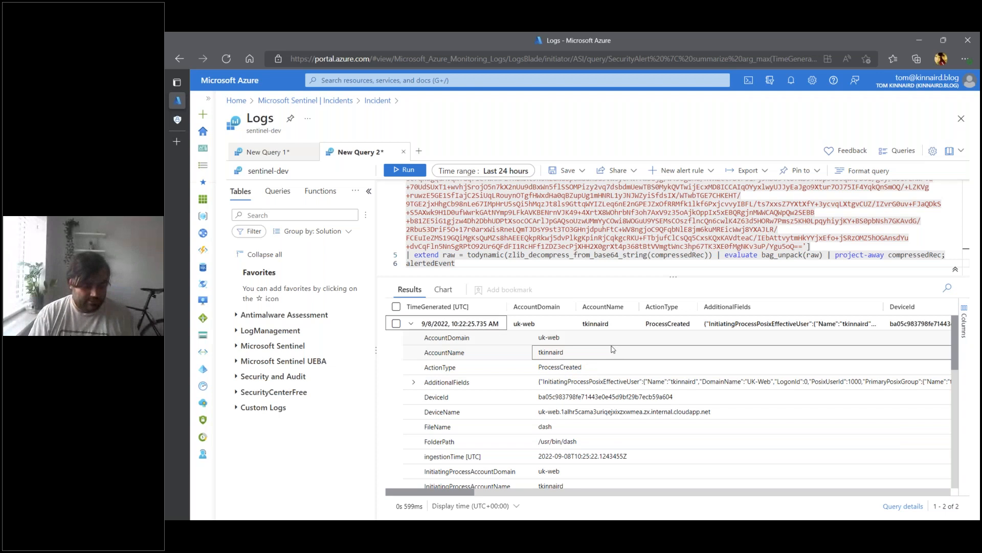
{"action": "scroll", "coordinate": [582, 446], "scroll_direction": "down", "scroll_amount": 1}
{"action": "left_click", "coordinate": [582, 447]}
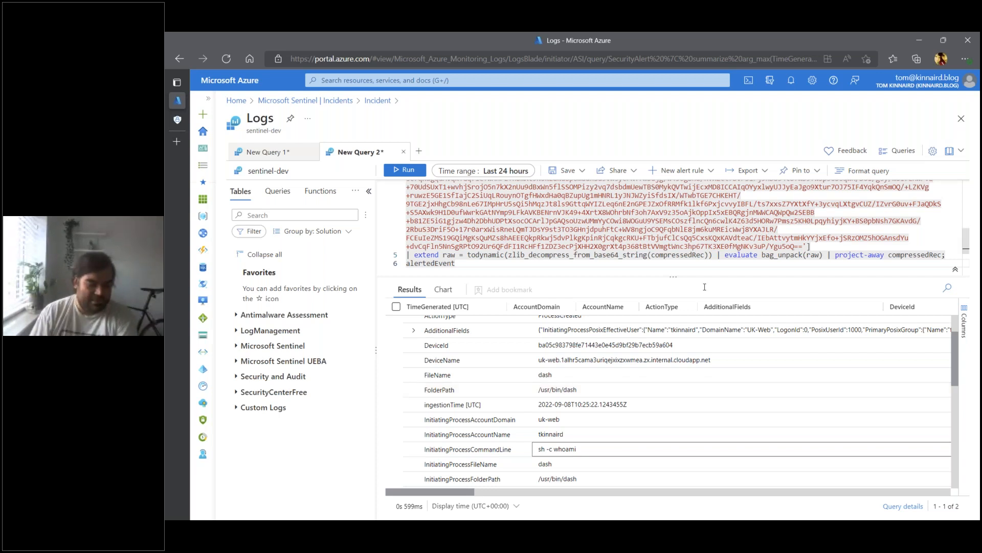
{"action": "scroll", "coordinate": [562, 436], "scroll_direction": "down", "scroll_amount": 1}
{"action": "scroll", "coordinate": [562, 435], "scroll_direction": "down", "scroll_amount": 1}
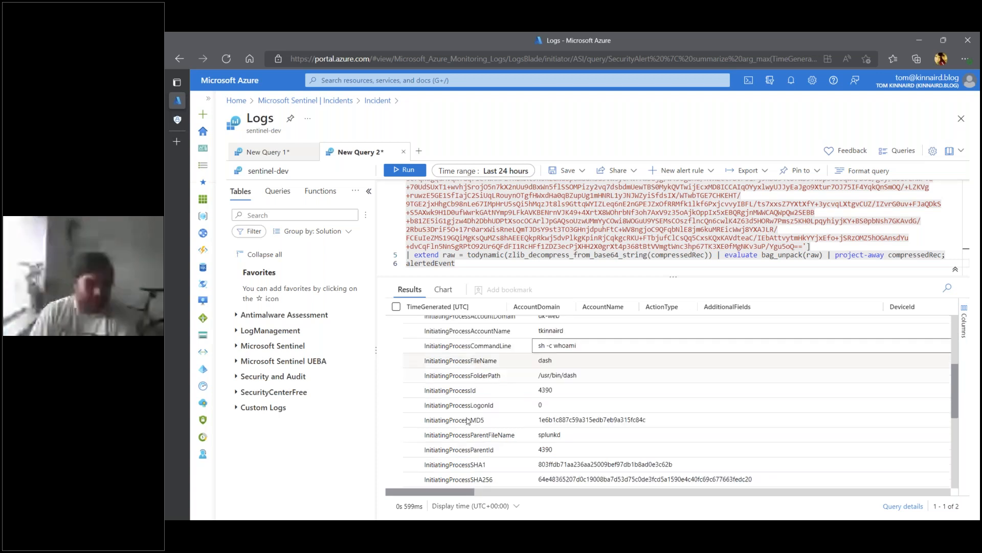
{"action": "left_click", "coordinate": [491, 438]}
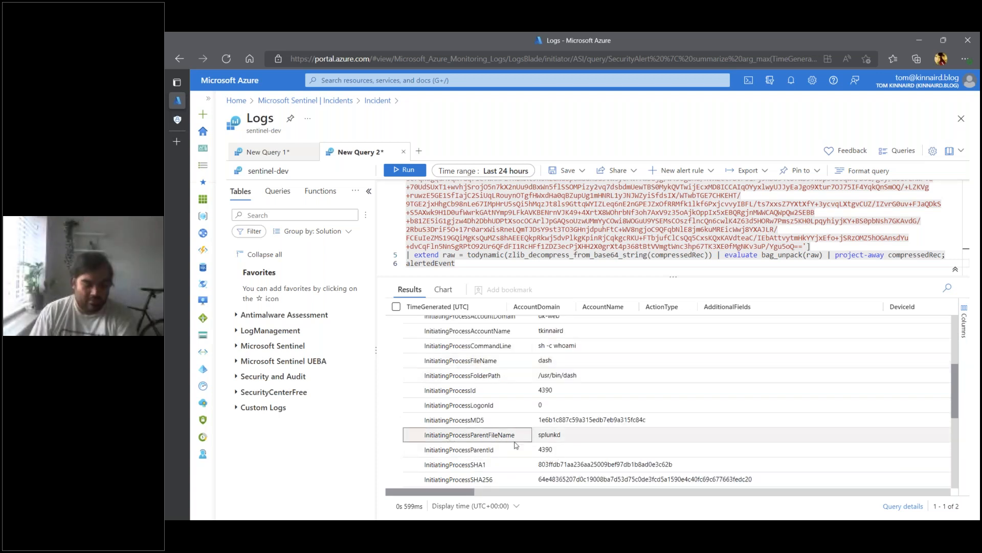
{"action": "left_click", "coordinate": [551, 438]}
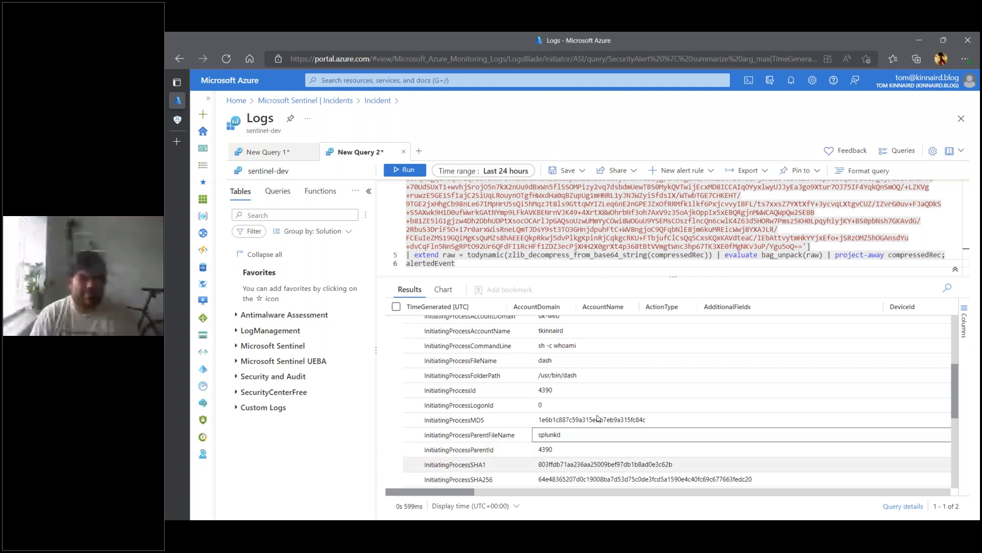
{"action": "scroll", "coordinate": [597, 418], "scroll_direction": "down", "scroll_amount": 1}
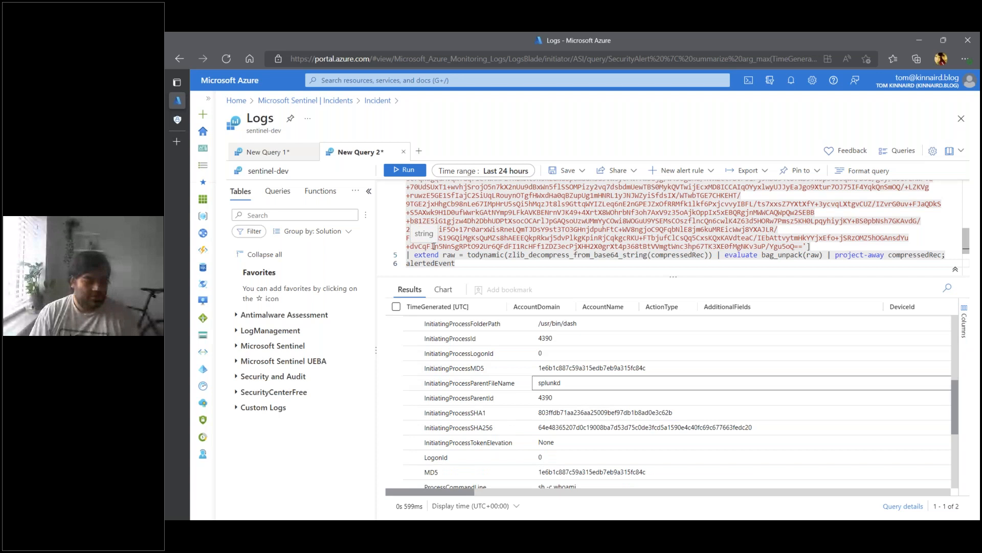
- Copy the parent process value "splunkd" and its field name InitiatingProcessParentFileName from the expanded event
{"action": "right_click", "coordinate": [563, 388]}
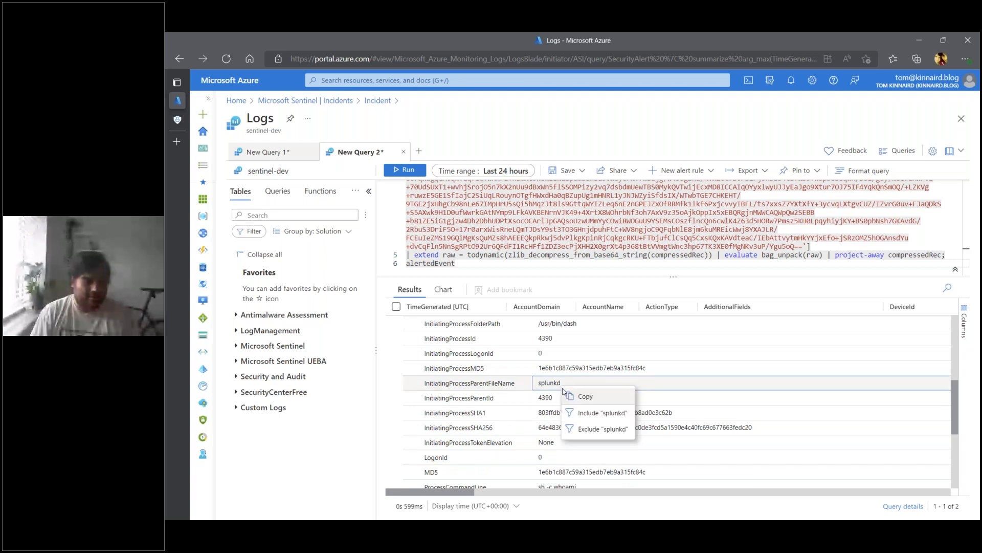
{"action": "left_click", "coordinate": [586, 399]}
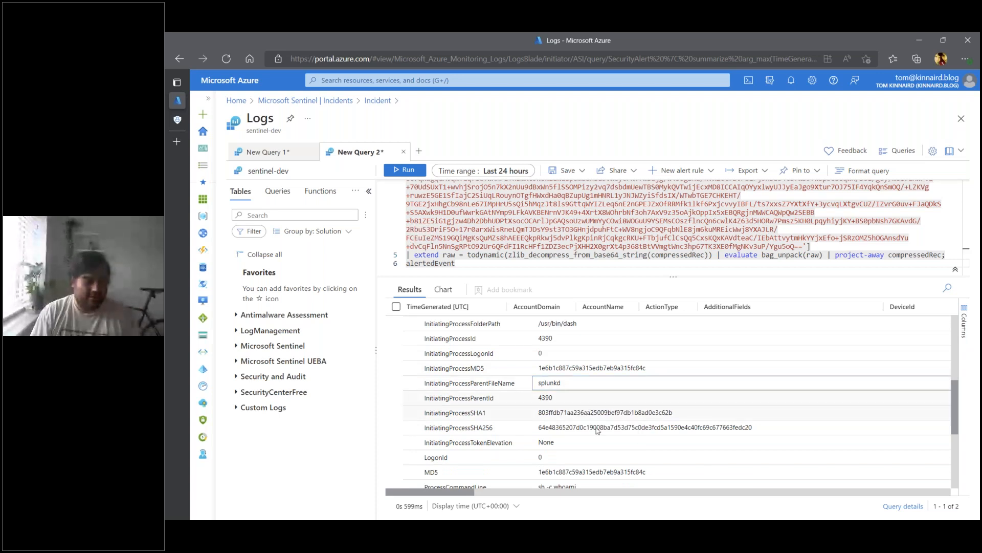
{"action": "right_click", "coordinate": [470, 388]}
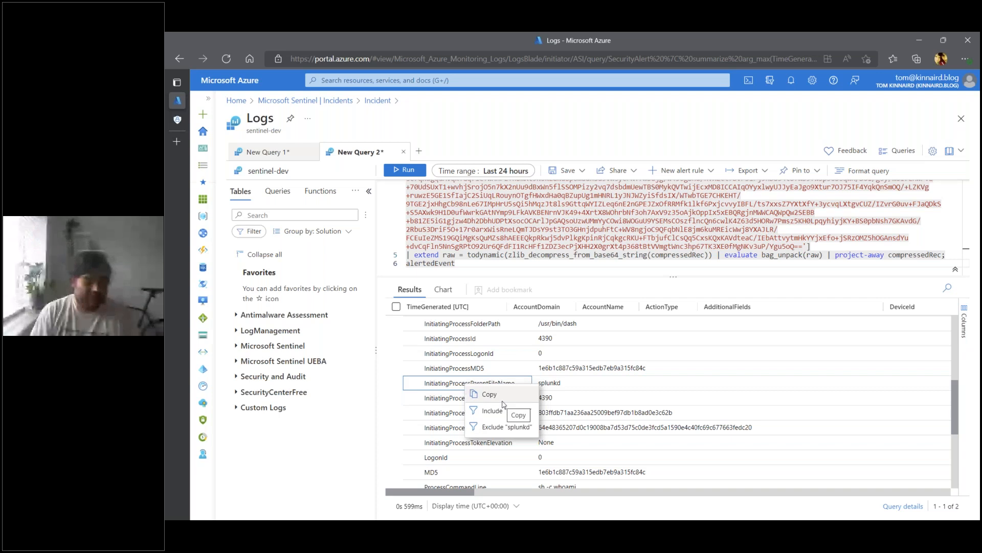
{"action": "left_click", "coordinate": [491, 394]}
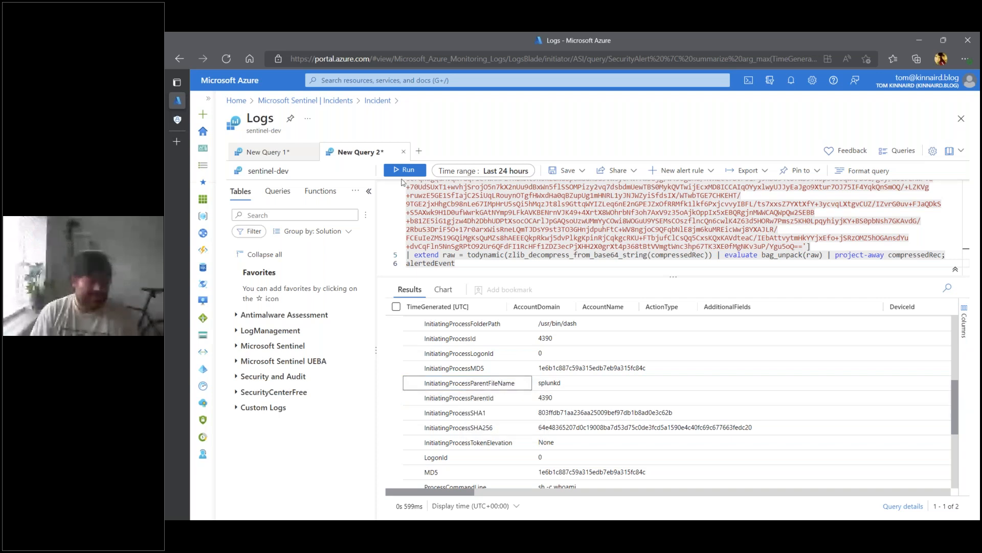
- Put the original recon query on DeviceProcessEvents, excluding "omsagent", into a new query tab and run it
{"action": "left_click", "coordinate": [418, 150]}
{"action": "type", "text": "splunkd"}
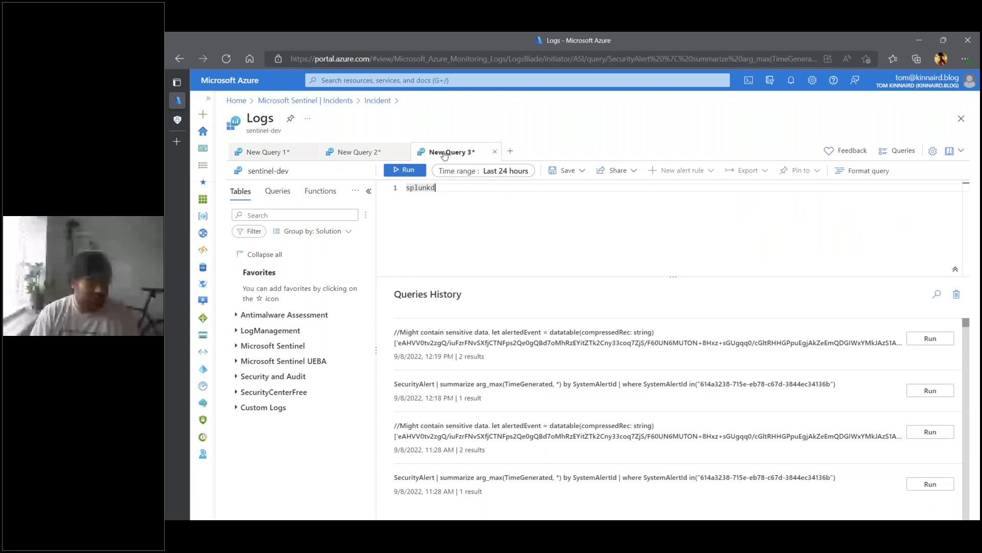
{"action": "left_click", "coordinate": [358, 152]}
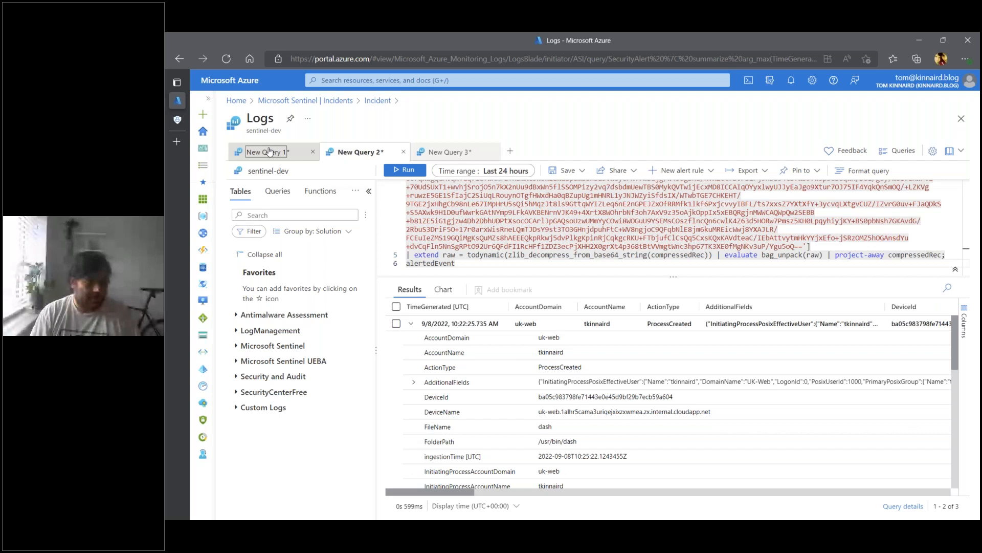
{"action": "left_click", "coordinate": [269, 151]}
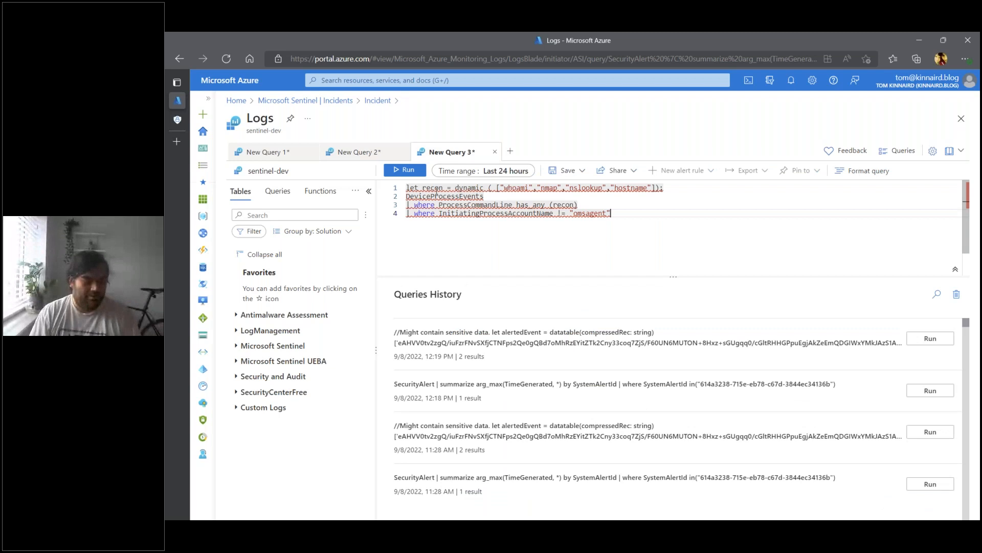
{"action": "key", "text": "shift+Return"}
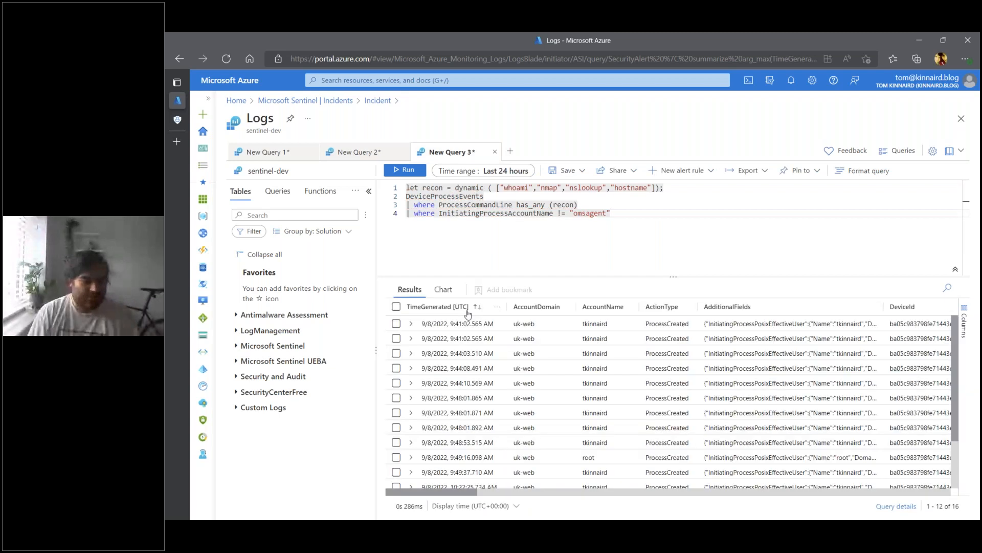
- Sort the results by TimeGenerated, newest first, and examine the details of the two most recent events
{"action": "left_click", "coordinate": [467, 307]}
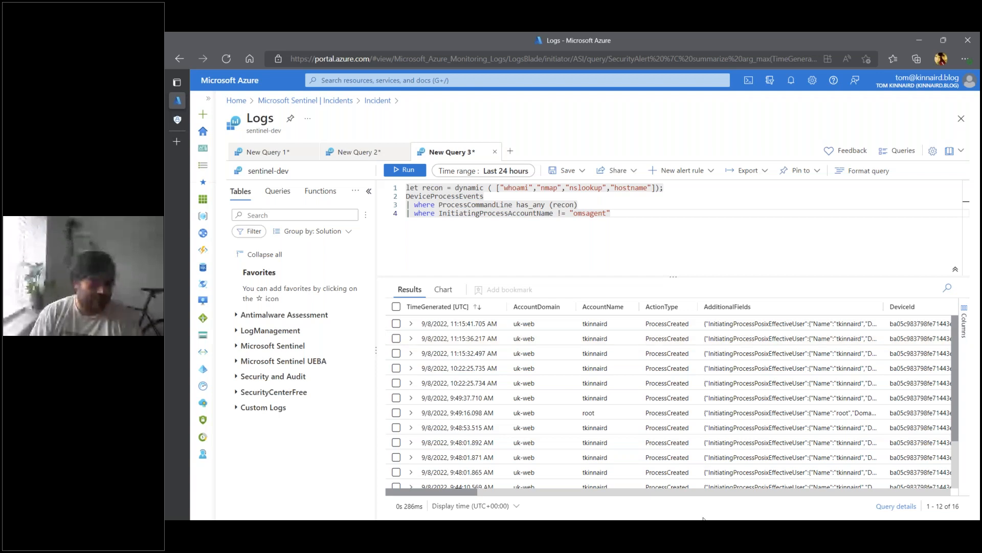
{"action": "left_click", "coordinate": [410, 324]}
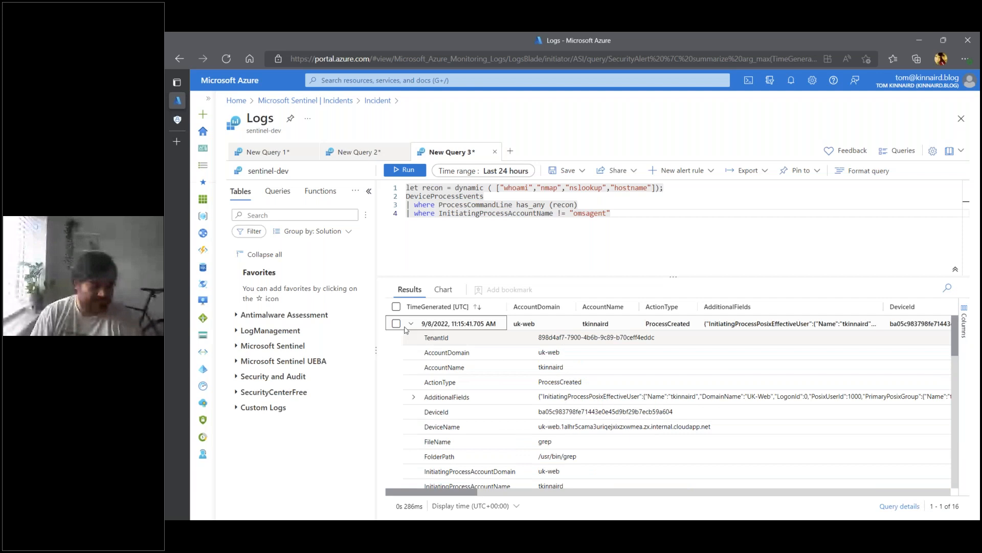
{"action": "left_click", "coordinate": [410, 323]}
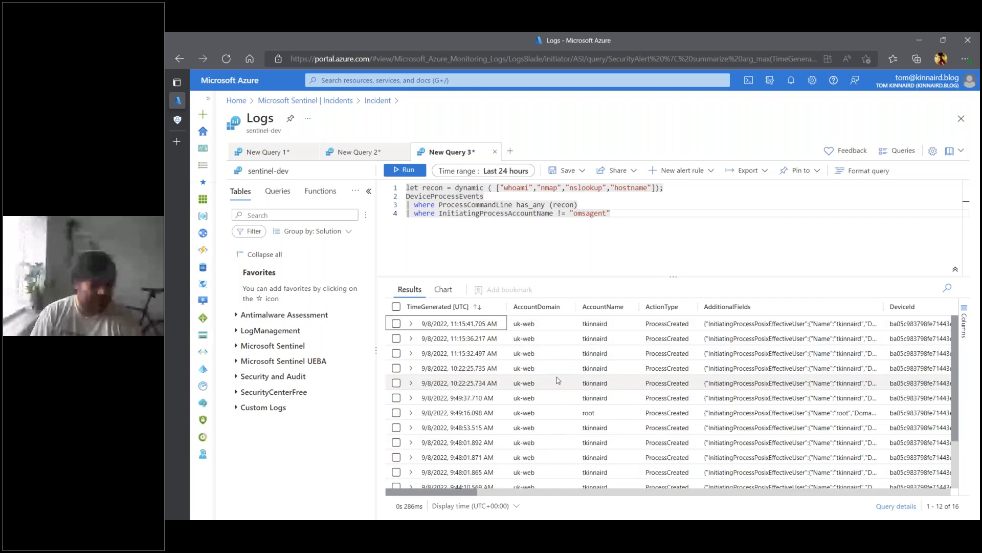
{"action": "left_click", "coordinate": [411, 339]}
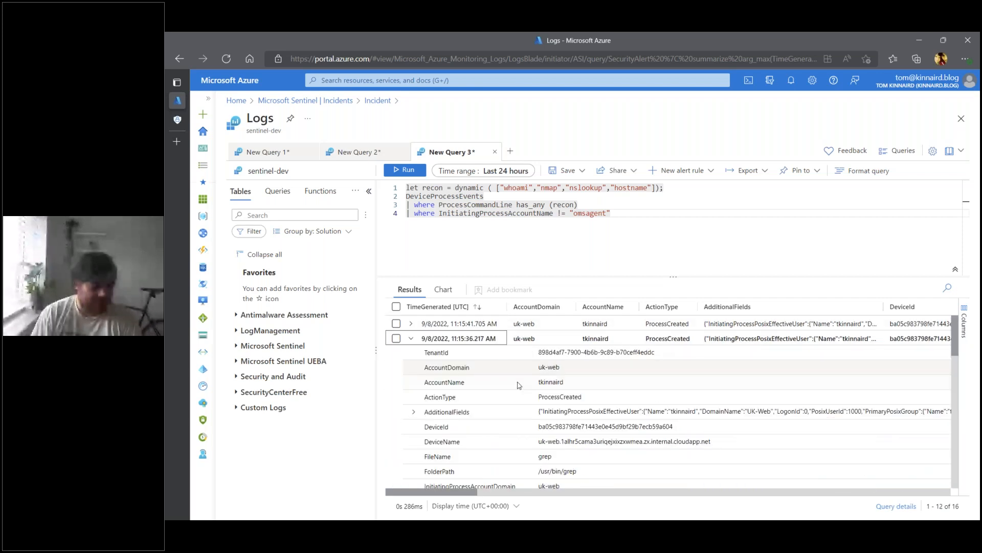
{"action": "scroll", "coordinate": [556, 421], "scroll_direction": "down", "scroll_amount": 1}
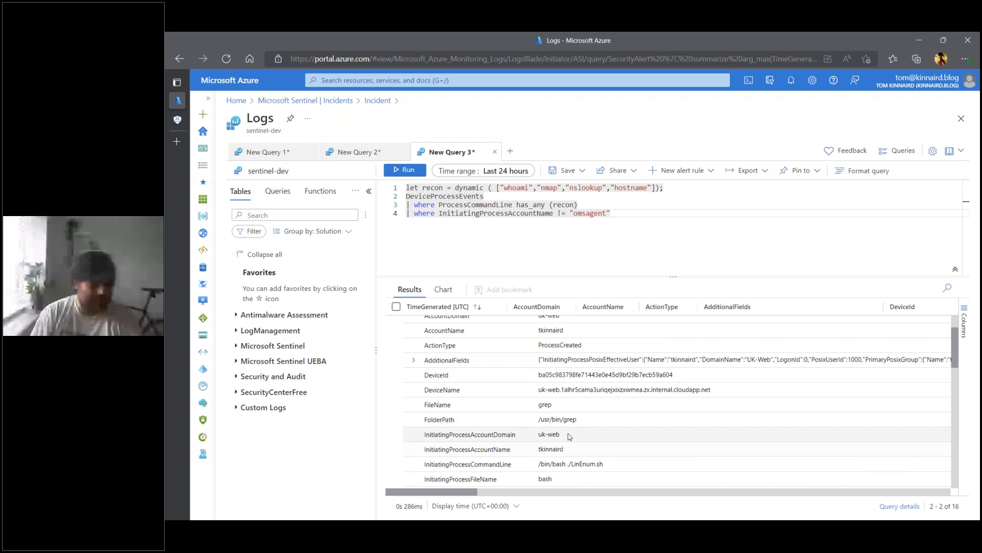
{"action": "scroll", "coordinate": [556, 421], "scroll_direction": "down", "scroll_amount": 1}
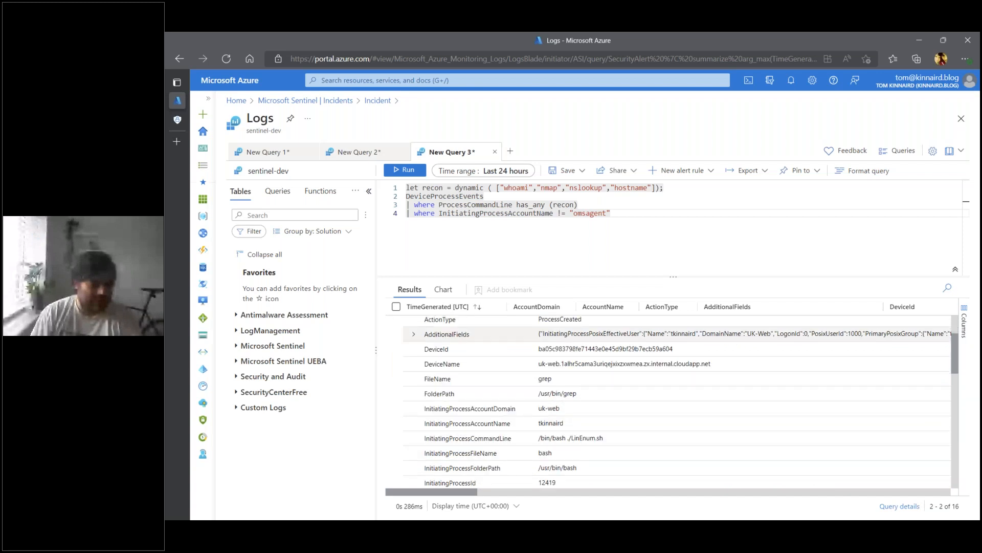
{"action": "scroll", "coordinate": [556, 421], "scroll_direction": "up", "scroll_amount": 2}
{"action": "left_click", "coordinate": [410, 339]}
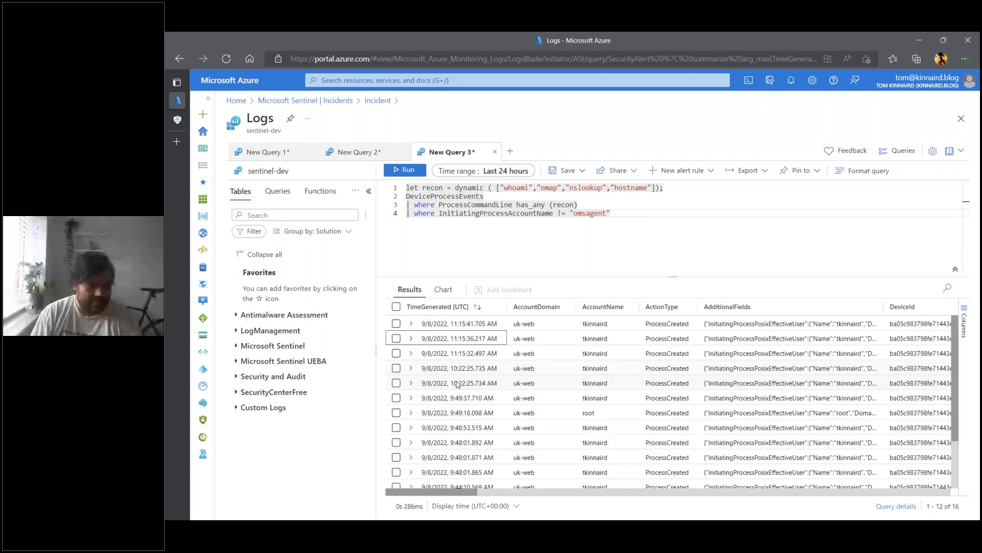
- Expand the 10:22:25.735 AM event and include its InitiatingProcessParentFileName value "splunkd" as a query filter
{"action": "left_click", "coordinate": [411, 368]}
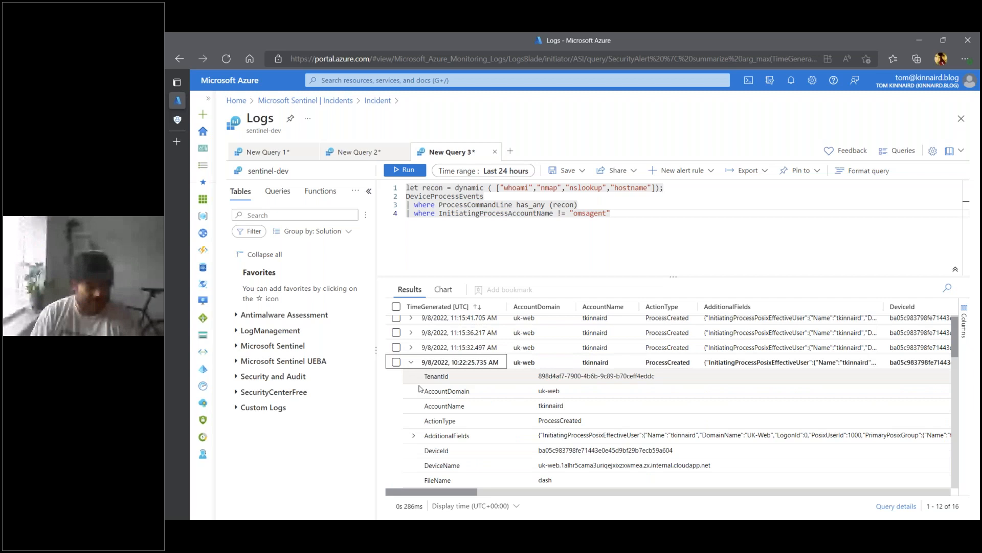
{"action": "scroll", "coordinate": [481, 434], "scroll_direction": "down", "scroll_amount": 3}
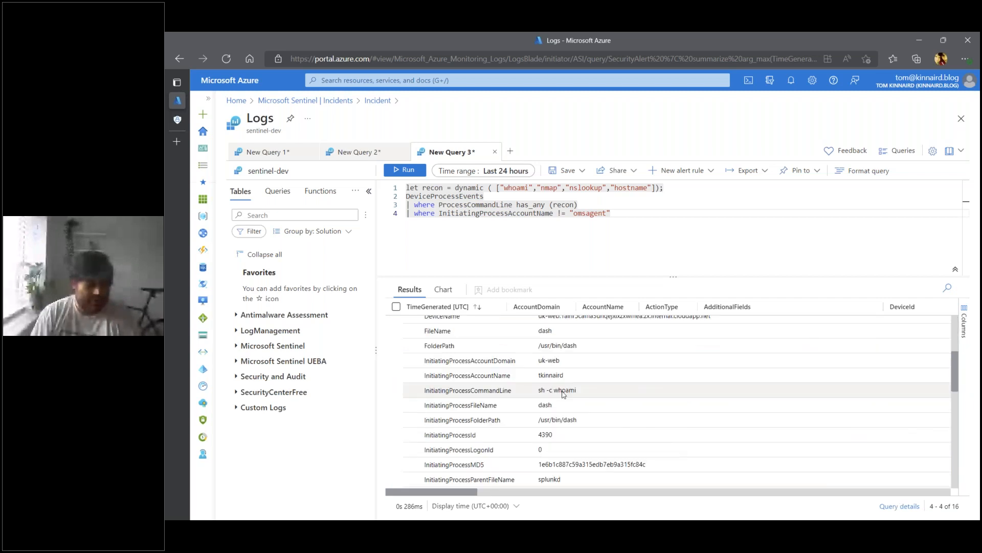
{"action": "right_click", "coordinate": [546, 481]}
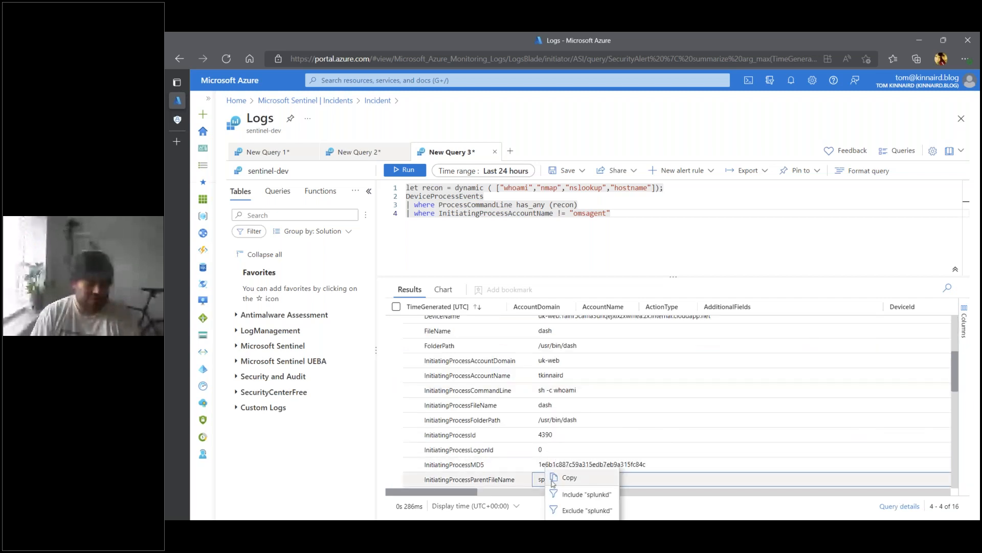
{"action": "left_click", "coordinate": [576, 495]}
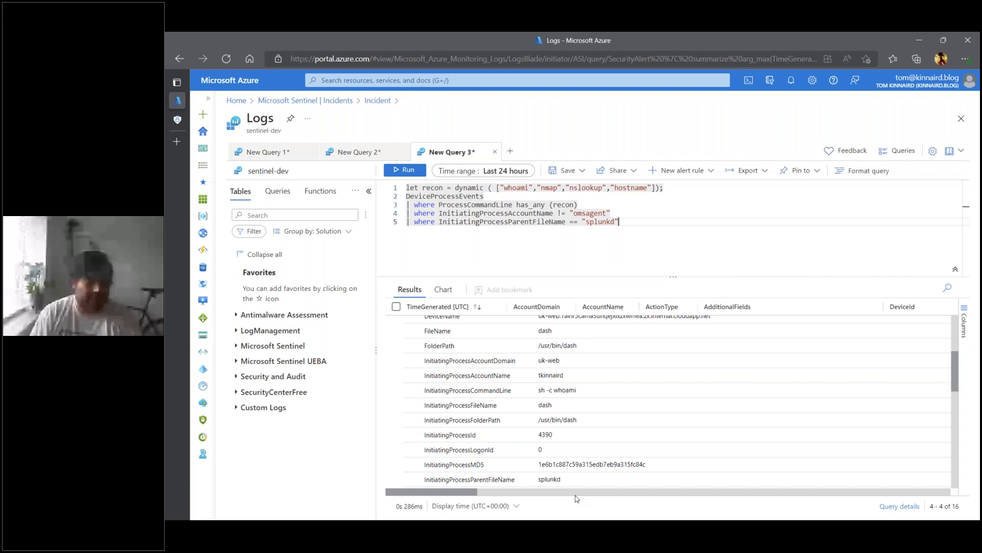
- Remove the ProcessCommandLine and InitiatingProcessAccountName filter lines and the leftover blank line from the query
{"action": "left_click", "coordinate": [630, 211]}
{"action": "left_click_drag", "start_coordinate": [629, 210], "coordinate": [406, 205]}
{"action": "key", "text": "BackSpace"}
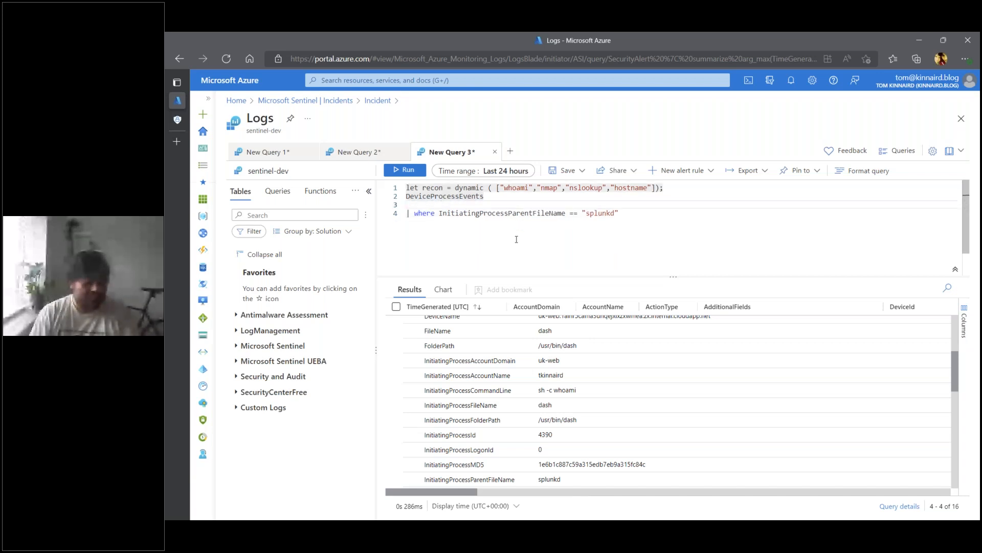
{"action": "key", "text": "BackSpace"}
- Set the time range to Last hour and run the splunkd parent process query
{"action": "left_click", "coordinate": [482, 170]}
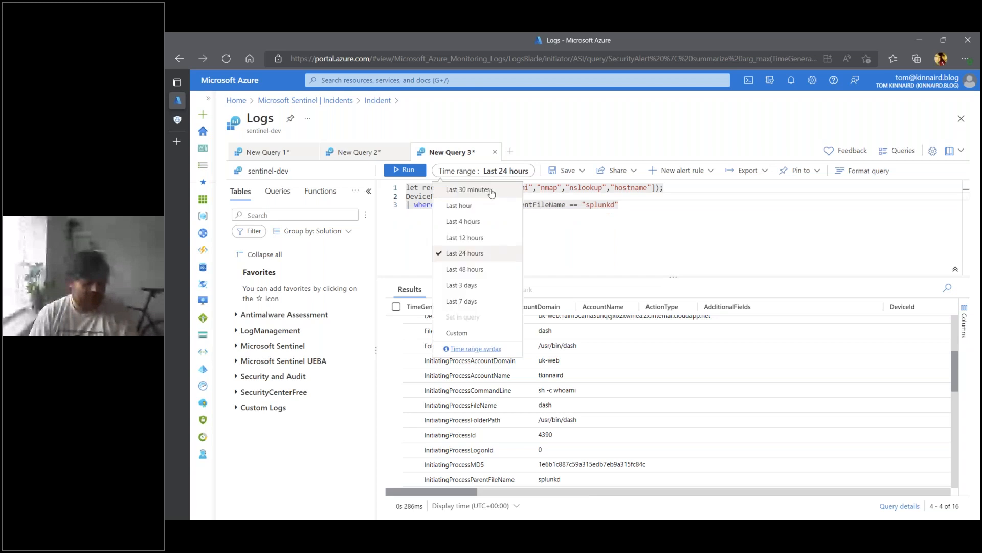
{"action": "left_click", "coordinate": [482, 191]}
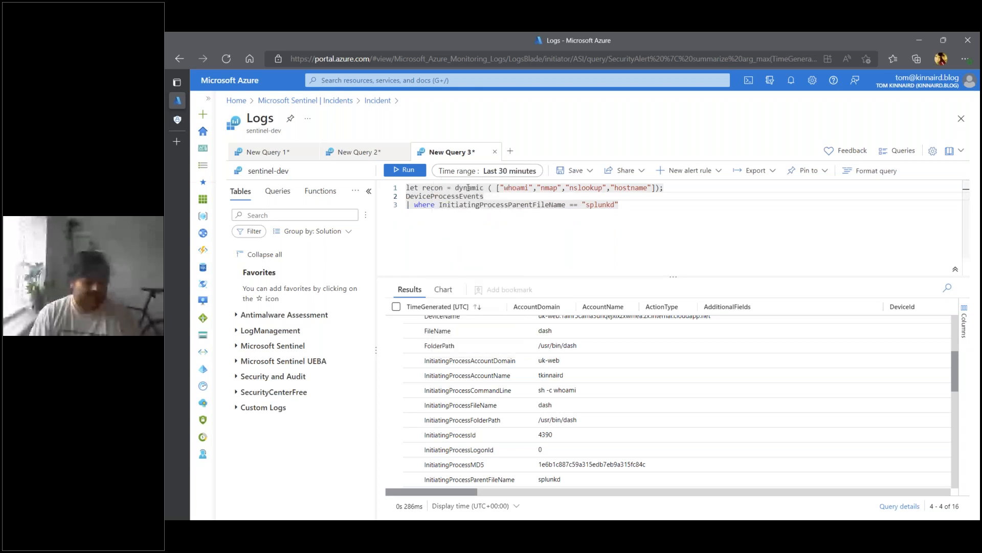
{"action": "left_click", "coordinate": [482, 171]}
{"action": "left_click", "coordinate": [492, 205]}
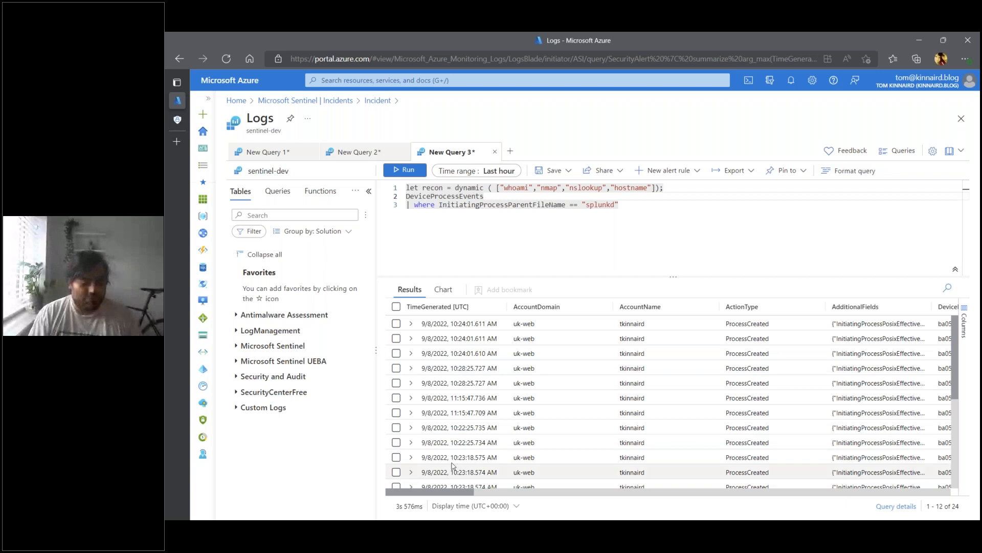
- Widen the InitiatingProcessCommandLine column in the results and review the full command lines of the splunkd events
{"action": "scroll", "coordinate": [734, 412], "scroll_direction": "down", "scroll_amount": 3}
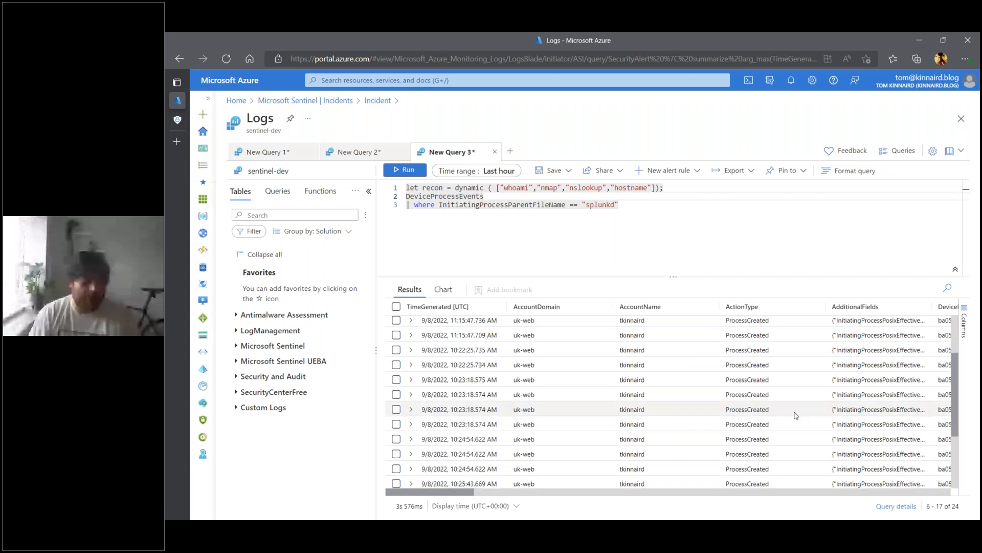
{"action": "left_click_drag", "start_coordinate": [467, 492], "coordinate": [588, 480]}
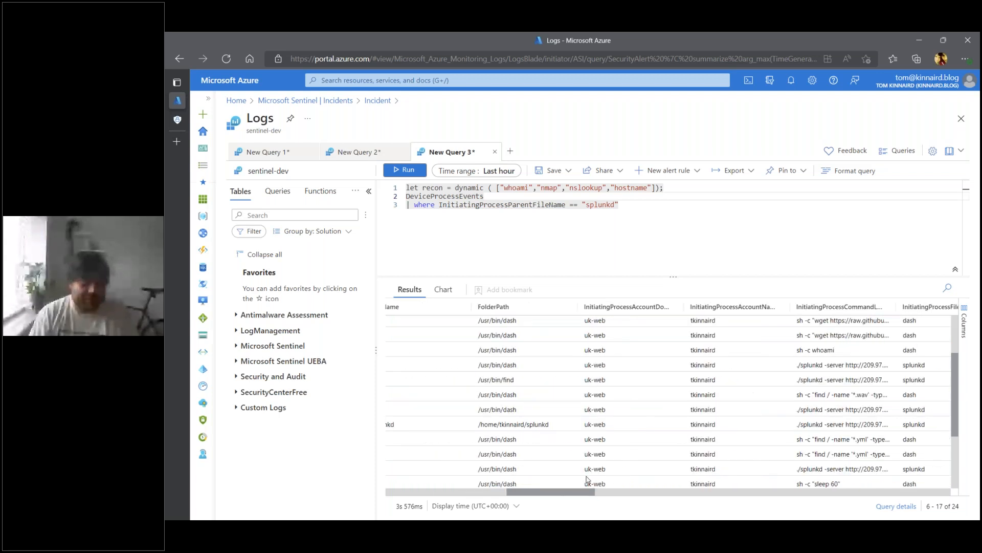
{"action": "scroll", "coordinate": [768, 430], "scroll_direction": "up", "scroll_amount": 2}
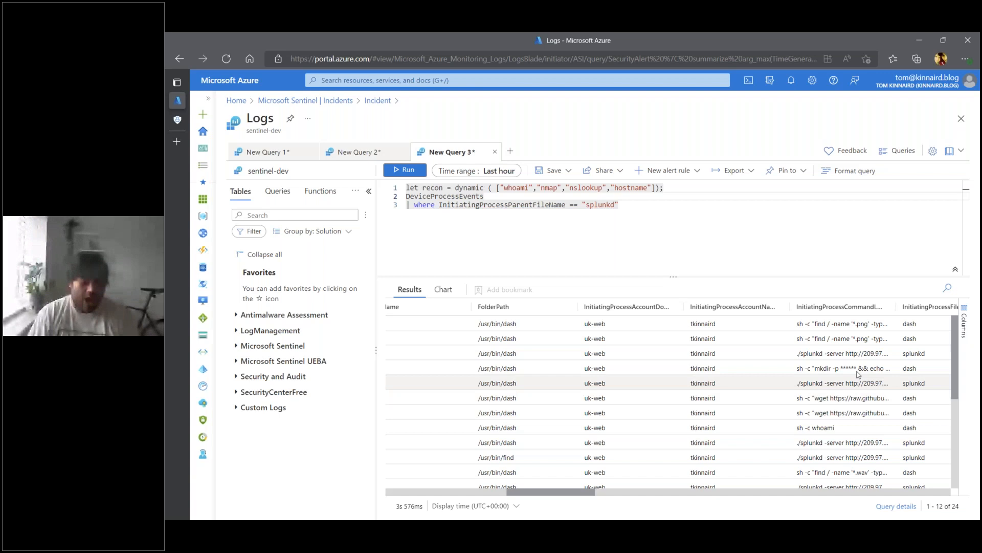
{"action": "left_click", "coordinate": [825, 353]}
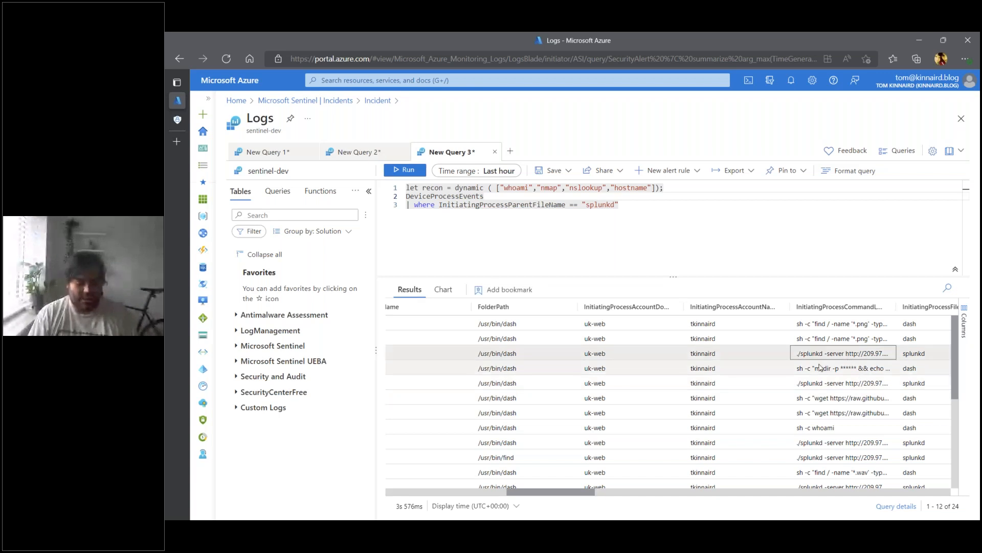
{"action": "left_click", "coordinate": [896, 307]}
{"action": "left_click_drag", "start_coordinate": [896, 307], "coordinate": [946, 307]}
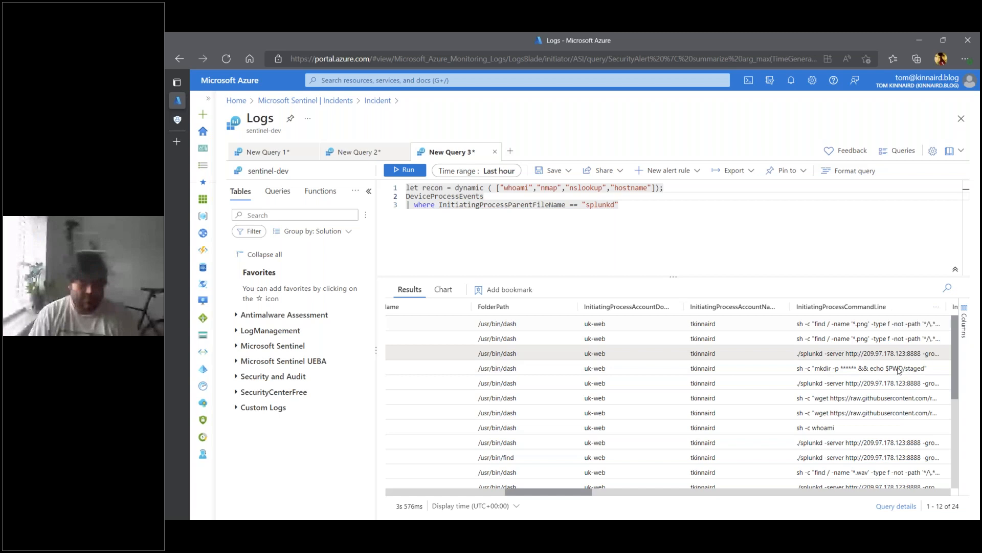
{"action": "scroll", "coordinate": [899, 370], "scroll_direction": "right", "scroll_amount": 4}
{"action": "left_click_drag", "start_coordinate": [723, 307], "coordinate": [797, 307]}
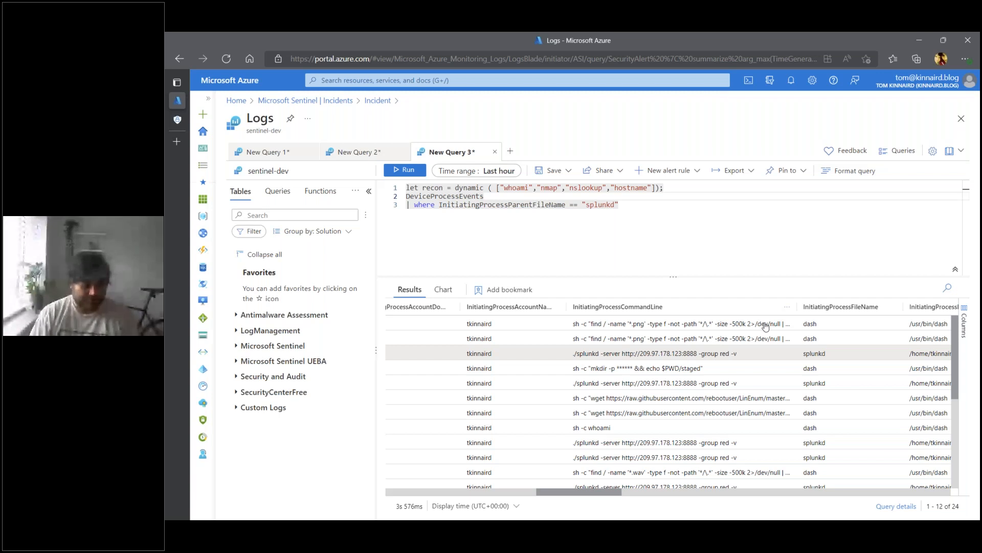
- Copy the "./splunkd -server" command line into a new line of the query editor and copy its IP address 209.97.178.123
{"action": "left_click", "coordinate": [688, 354]}
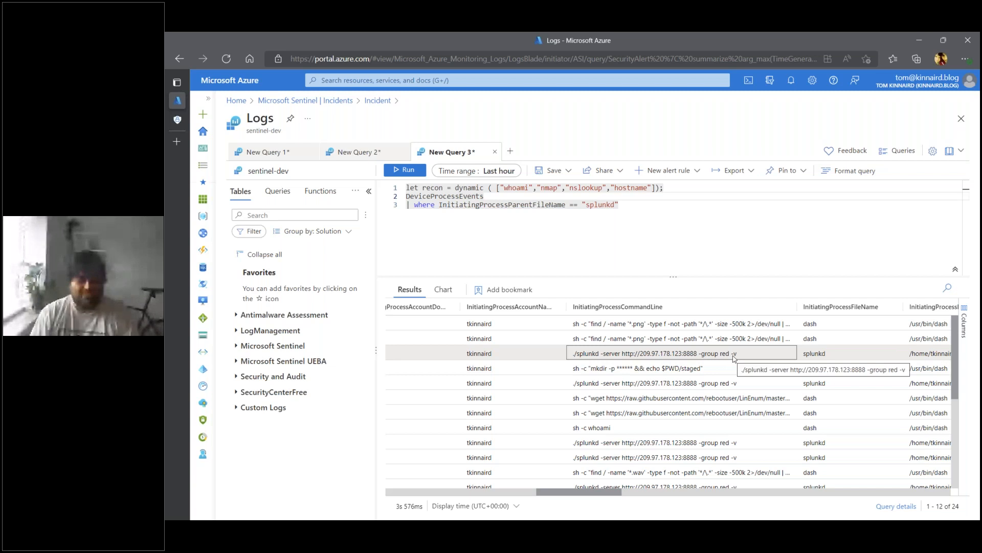
{"action": "right_click", "coordinate": [691, 353]}
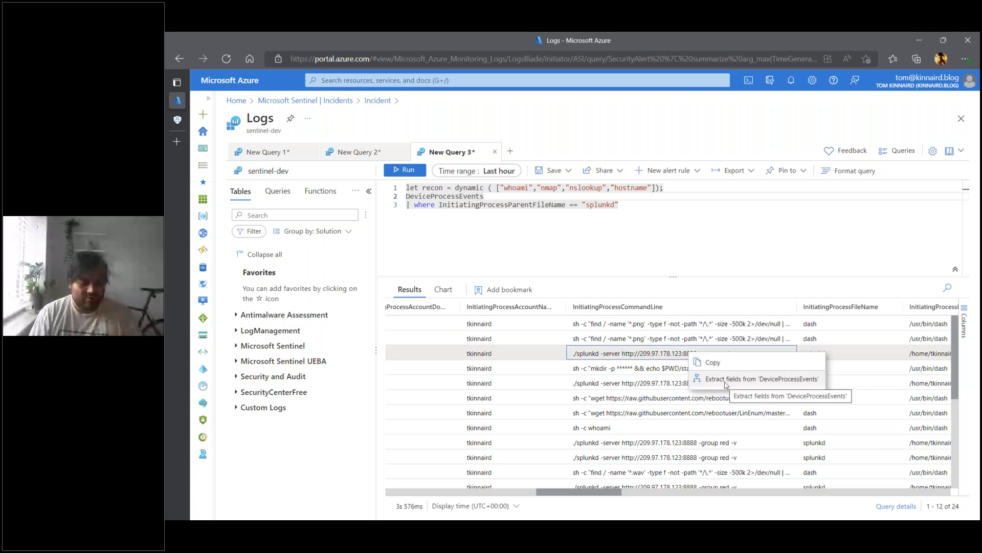
{"action": "left_click", "coordinate": [711, 364]}
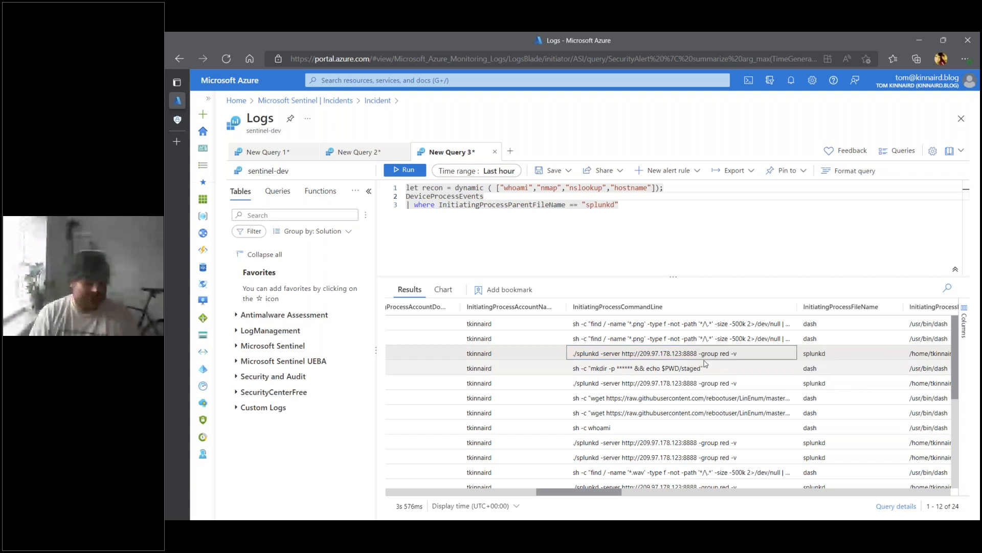
{"action": "left_click", "coordinate": [669, 203]}
{"action": "key", "text": "Return"}
{"action": "key", "text": "ctrl+v"}
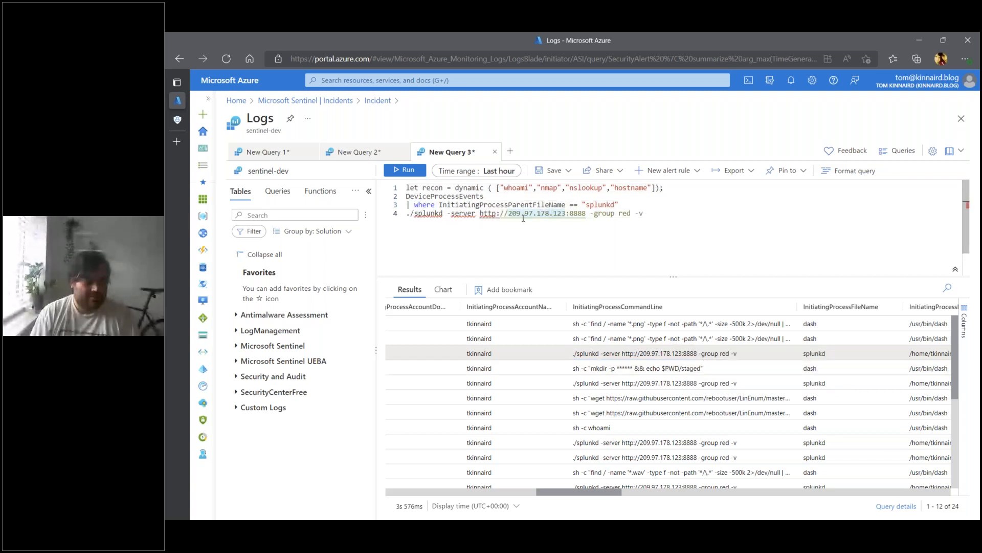
{"action": "right_click", "coordinate": [541, 217]}
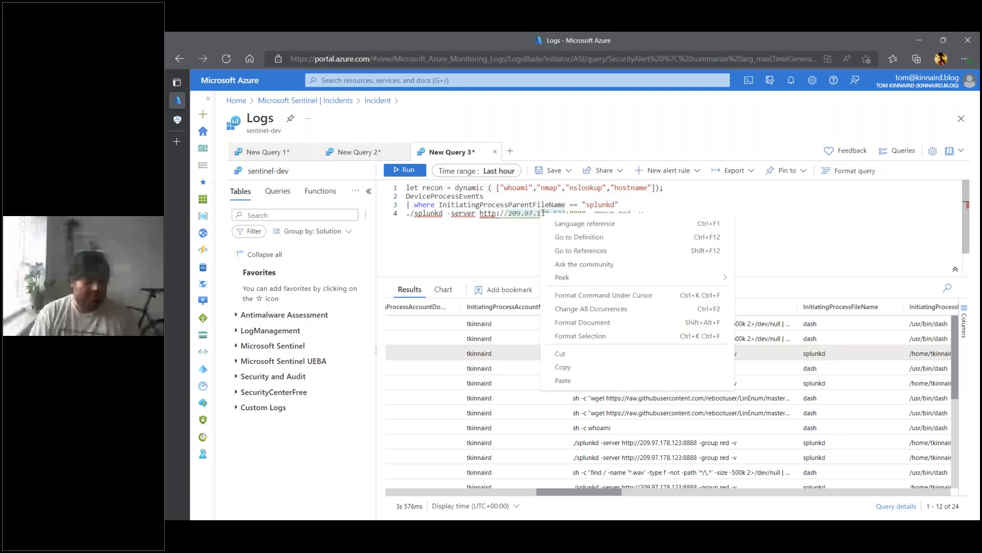
{"action": "left_click", "coordinate": [585, 366]}
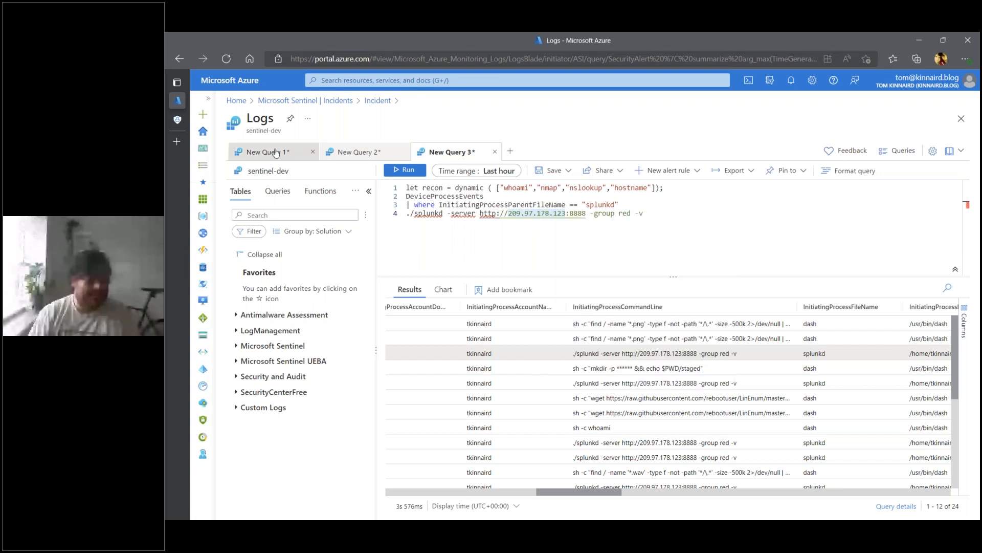
- Open who.is in a new browser tab, look up 209.97.178.123 and highlight the NetName line in its WHOIS record
{"action": "mouse_move", "coordinate": [180, 152]}
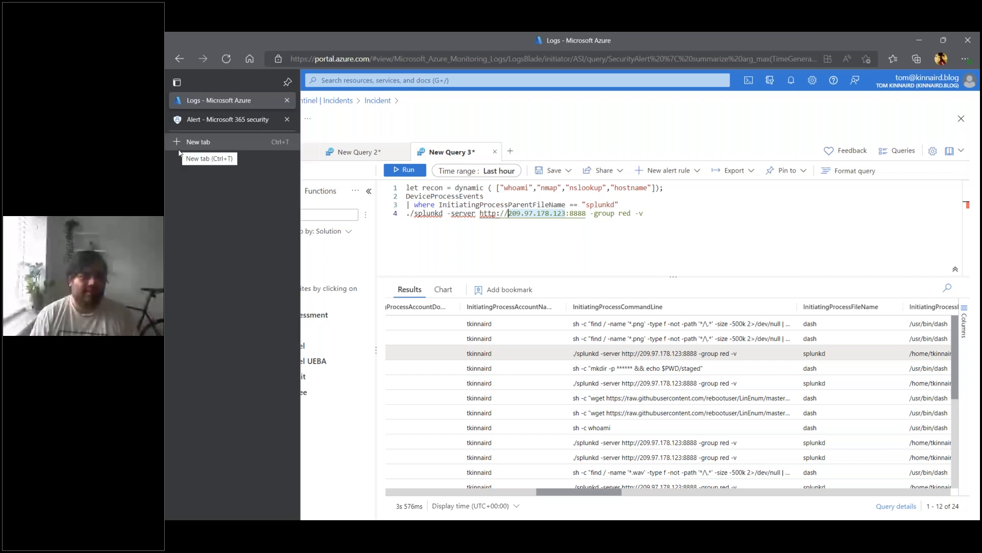
{"action": "left_click", "coordinate": [179, 149]}
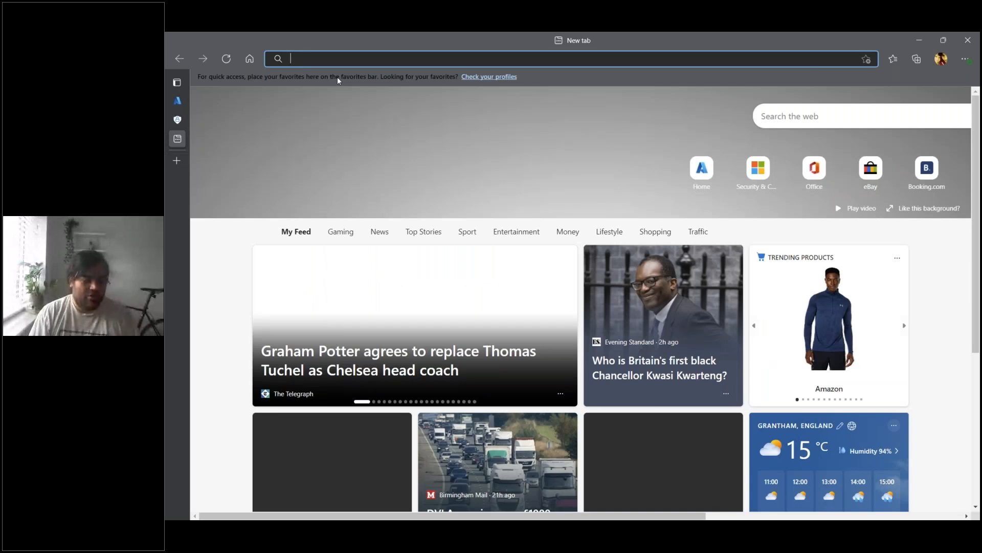
{"action": "type", "text": "who.is"}
{"action": "key", "text": "Return"}
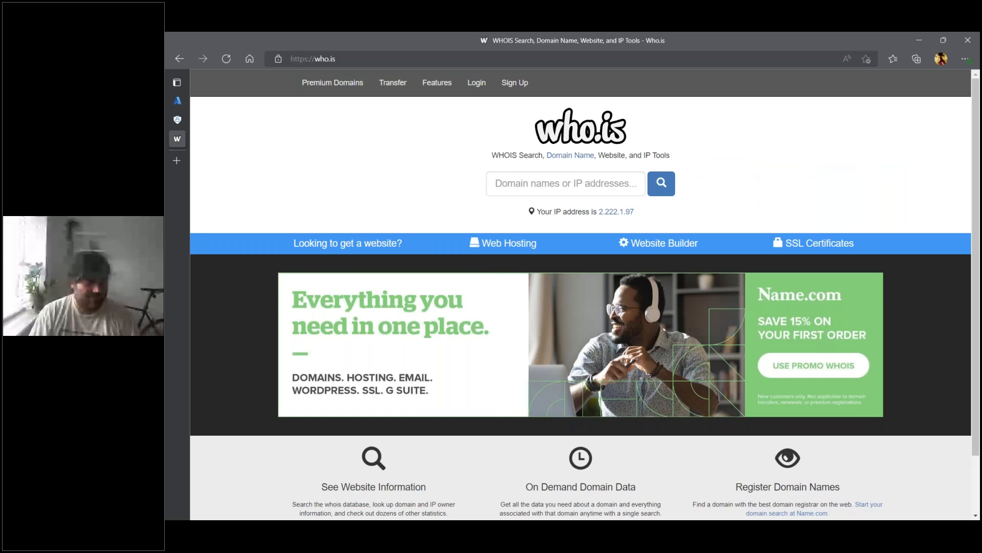
{"action": "triple_click", "coordinate": [389, 260]}
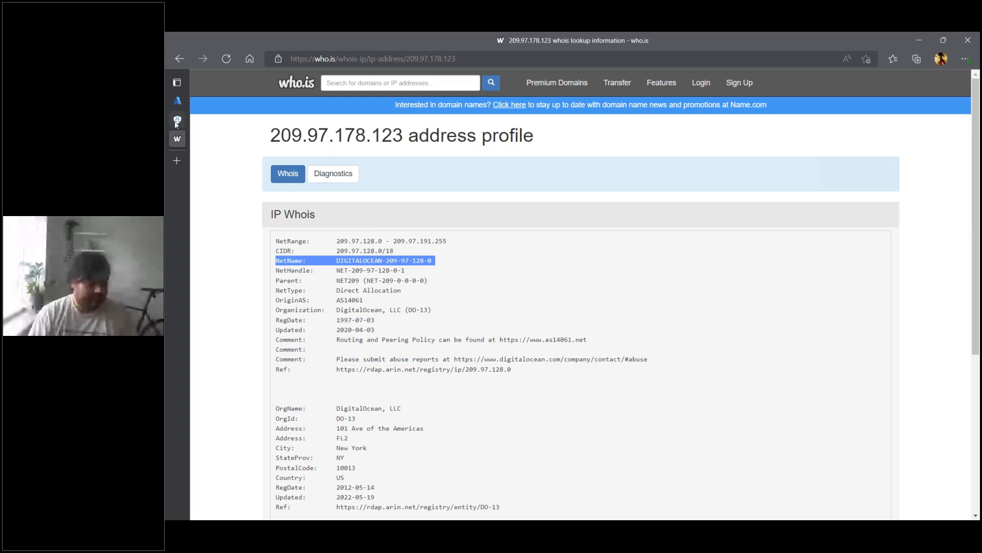
- Return to the splunkd query results in Azure Logs and widen the InitiatingProcessCommandLine column further to expose the wget command lines
{"action": "mouse_move", "coordinate": [178, 124]}
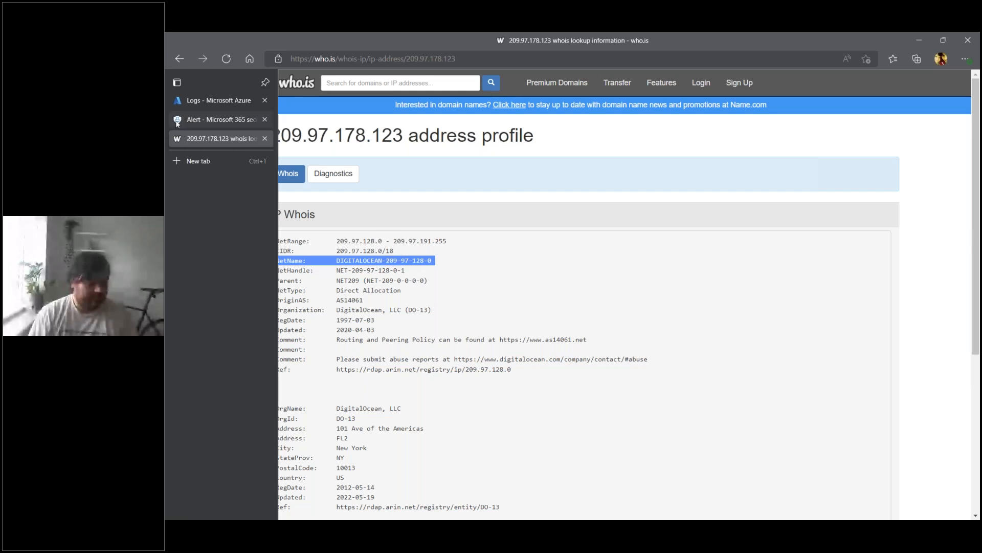
{"action": "left_click", "coordinate": [178, 123]}
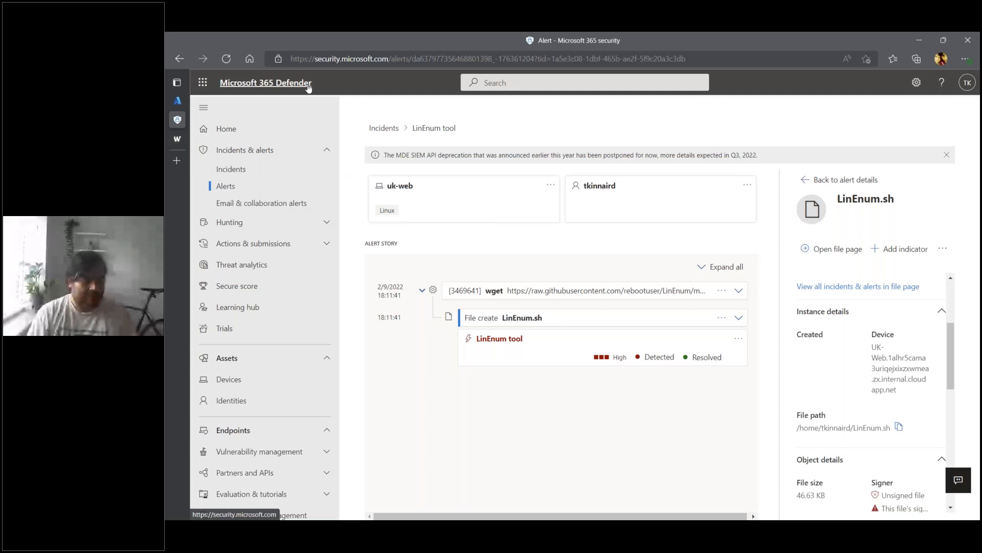
{"action": "left_click", "coordinate": [177, 101]}
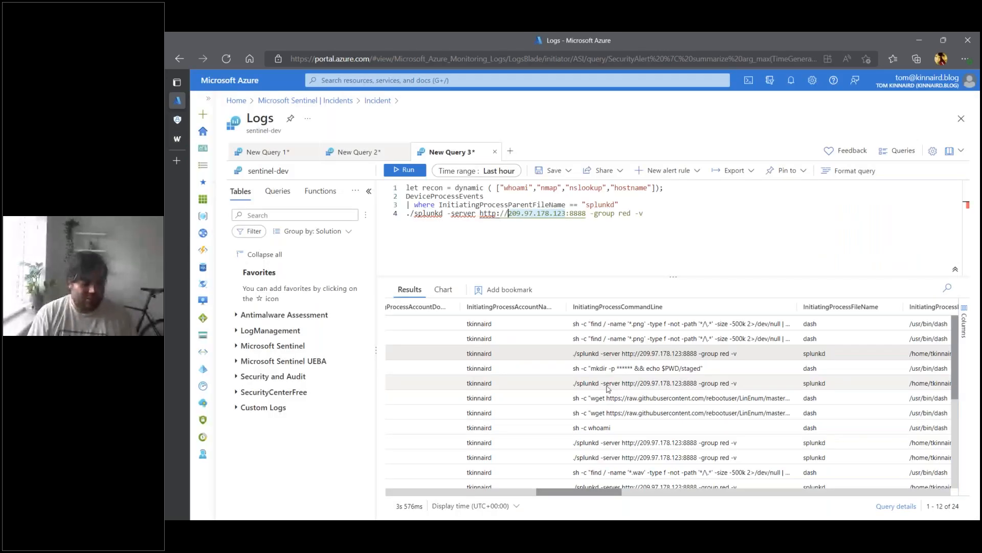
{"action": "left_click", "coordinate": [593, 372]}
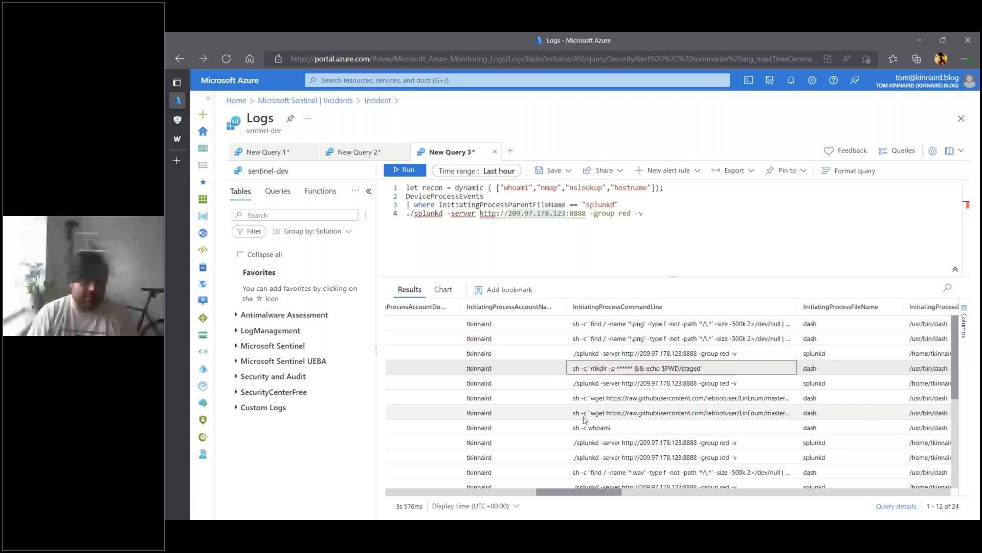
{"action": "key", "text": "Down"}
{"action": "key", "text": "Down"}
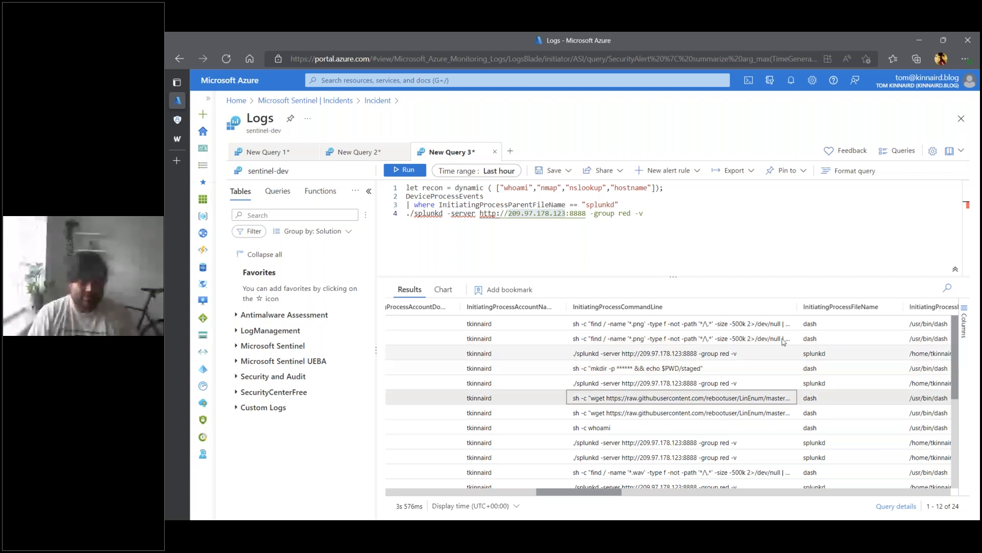
{"action": "left_click_drag", "start_coordinate": [797, 307], "coordinate": [860, 309]}
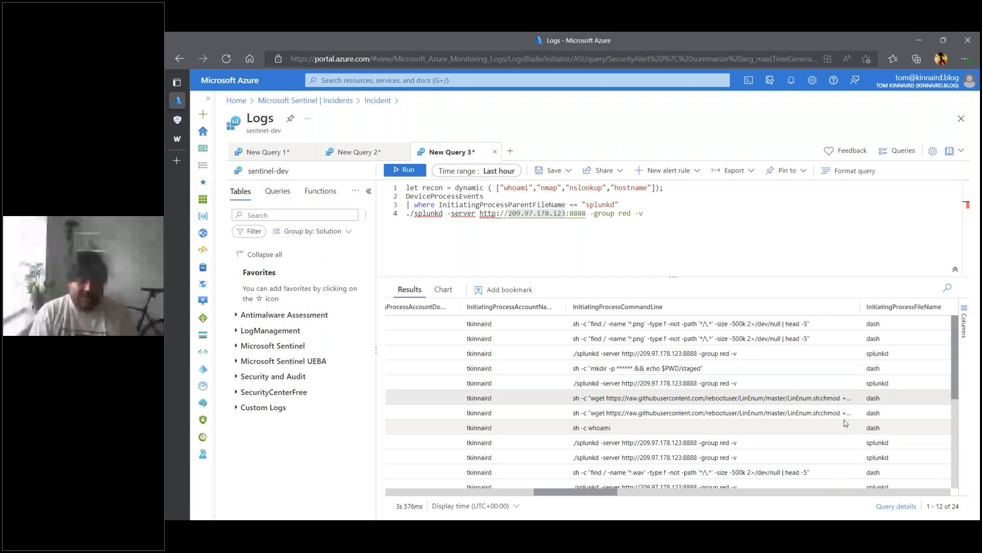
- Examine the command lines of all events in the splunkd query results from start to end
{"action": "scroll", "coordinate": [845, 423], "scroll_direction": "down", "scroll_amount": 1}
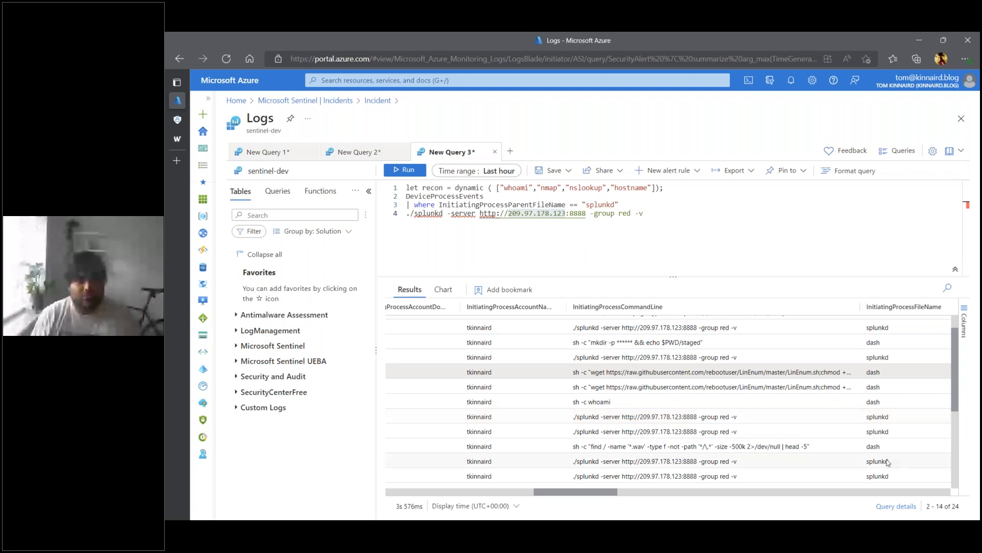
{"action": "scroll", "coordinate": [742, 414], "scroll_direction": "down", "scroll_amount": 1}
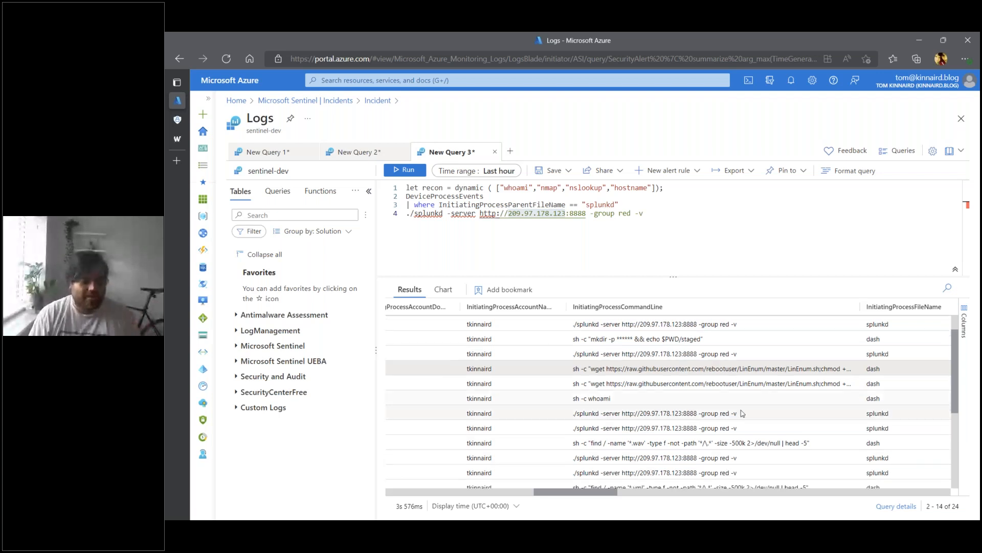
{"action": "scroll", "coordinate": [743, 413], "scroll_direction": "down", "scroll_amount": 3}
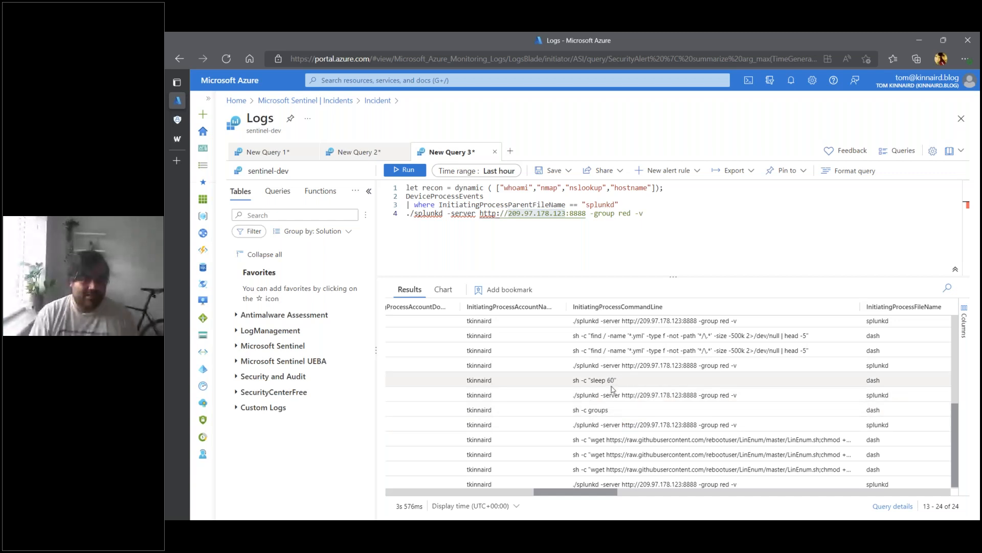
{"action": "scroll", "coordinate": [613, 392], "scroll_direction": "up", "scroll_amount": 1}
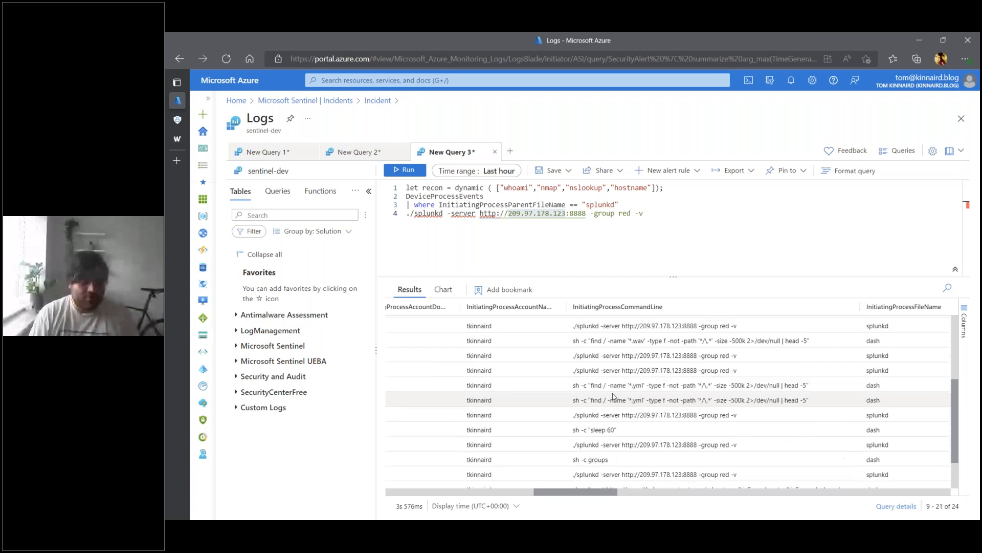
{"action": "scroll", "coordinate": [635, 406], "scroll_direction": "down", "scroll_amount": 1}
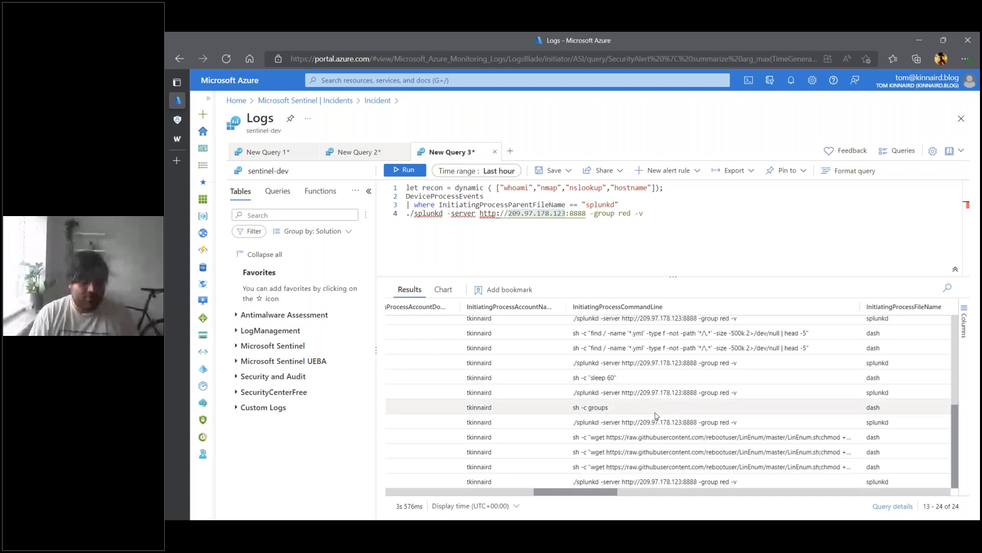
{"action": "scroll", "coordinate": [657, 416], "scroll_direction": "up", "scroll_amount": 3}
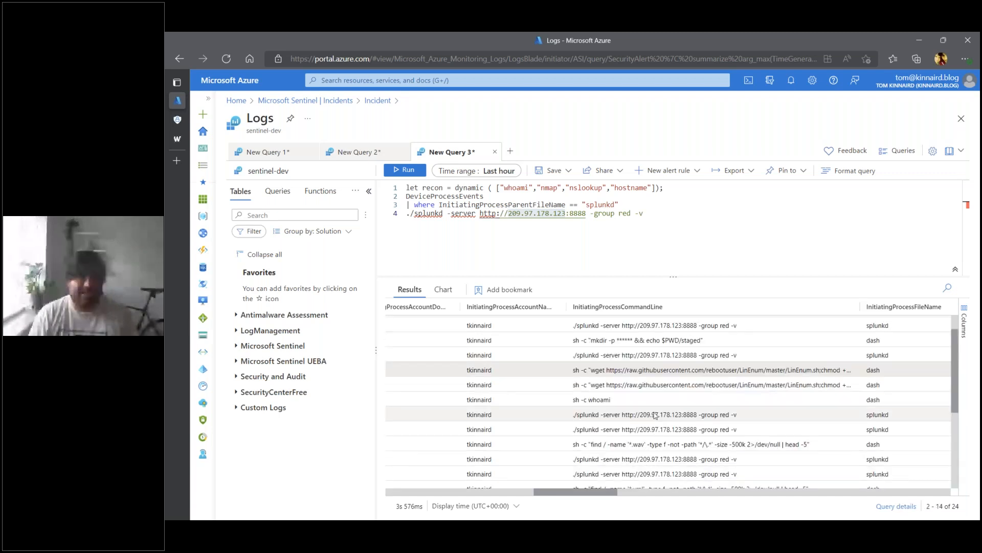
{"action": "scroll", "coordinate": [635, 415], "scroll_direction": "up", "scroll_amount": 1}
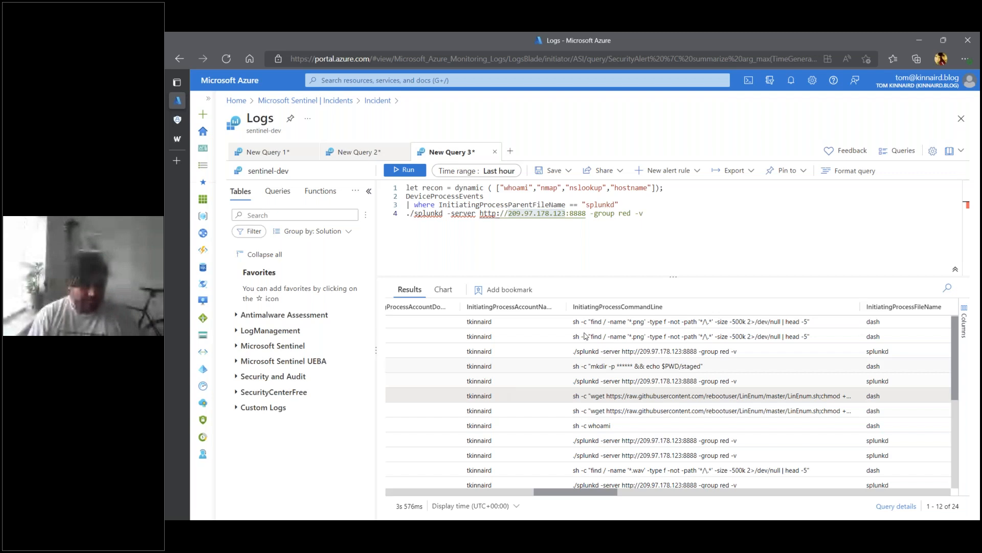
{"action": "scroll", "coordinate": [611, 350], "scroll_direction": "up", "scroll_amount": 1}
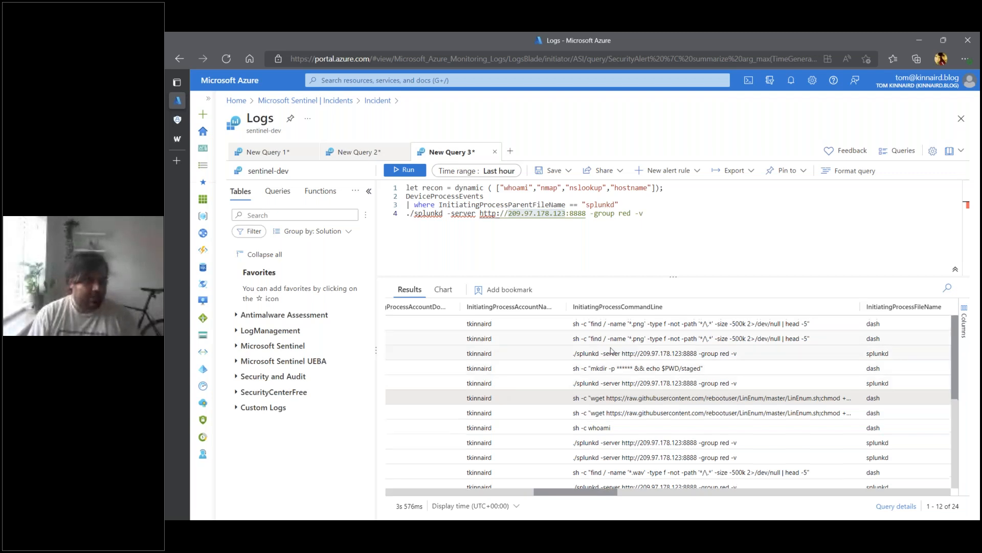
{"action": "scroll", "coordinate": [611, 350], "scroll_direction": "down", "scroll_amount": 3}
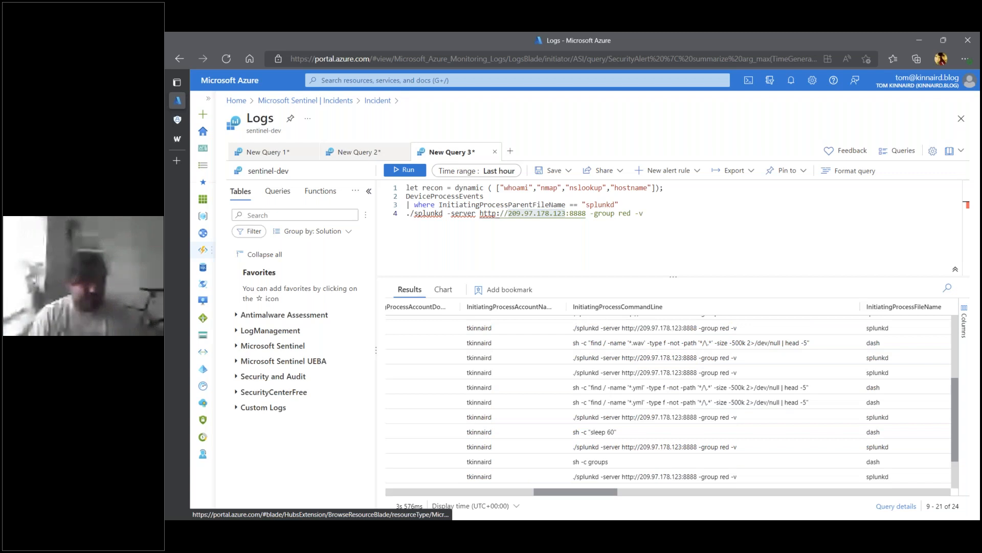
- Load portal.azure.com in the who.is browser tab and open the sentinel-dev workspace in Microsoft Sentinel
{"action": "mouse_move", "coordinate": [182, 126]}
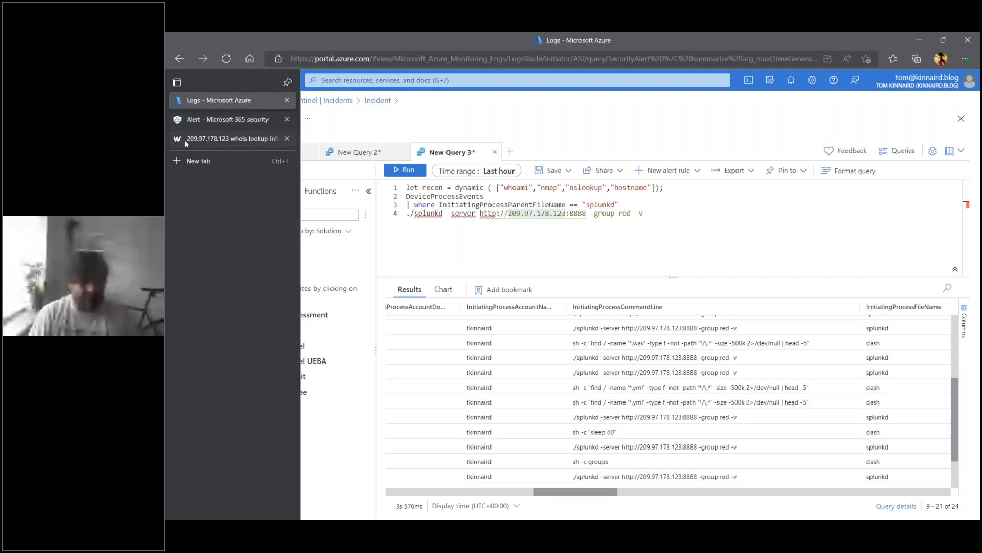
{"action": "left_click", "coordinate": [186, 144]}
{"action": "key", "text": "ctrl+l"}
{"action": "type", "text": "portal"}
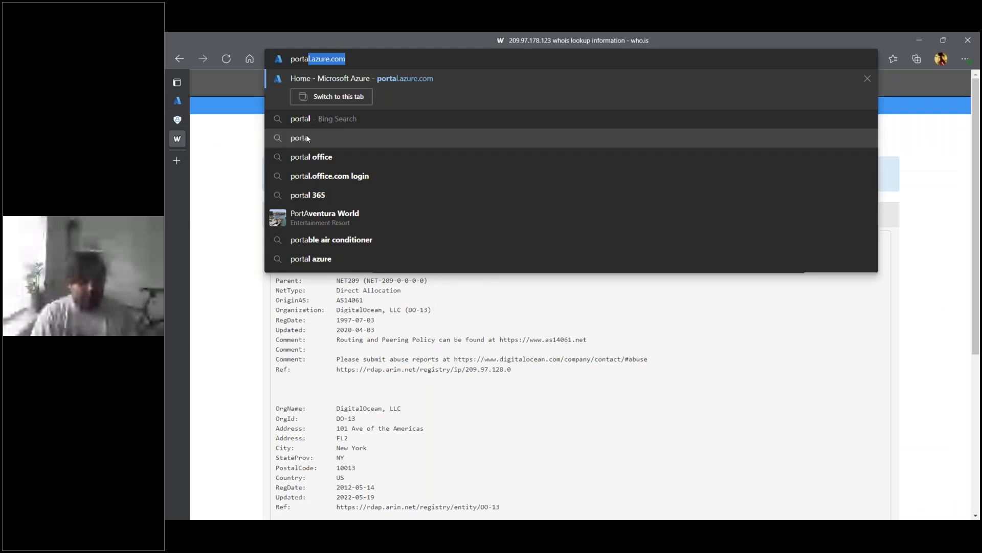
{"action": "key", "text": "Return"}
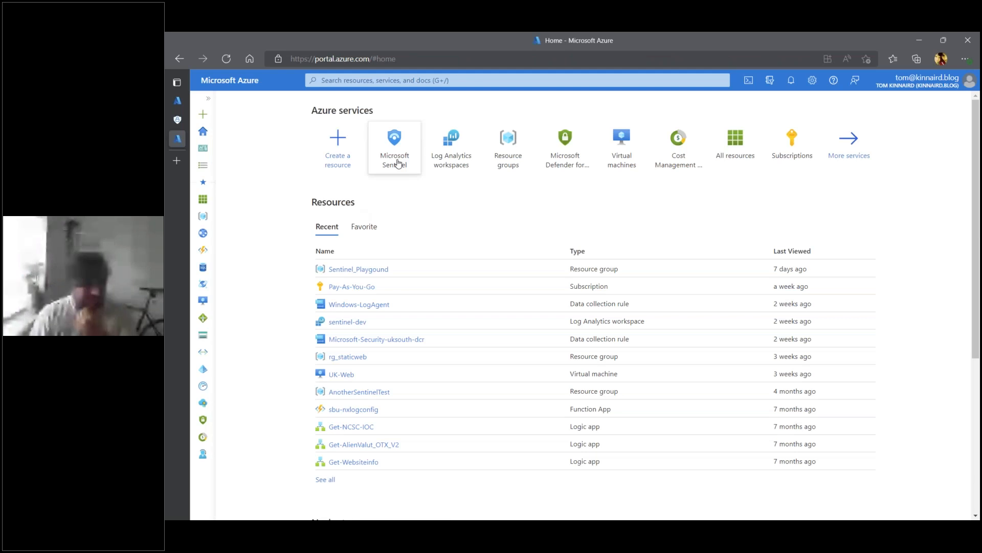
{"action": "left_click", "coordinate": [398, 163]}
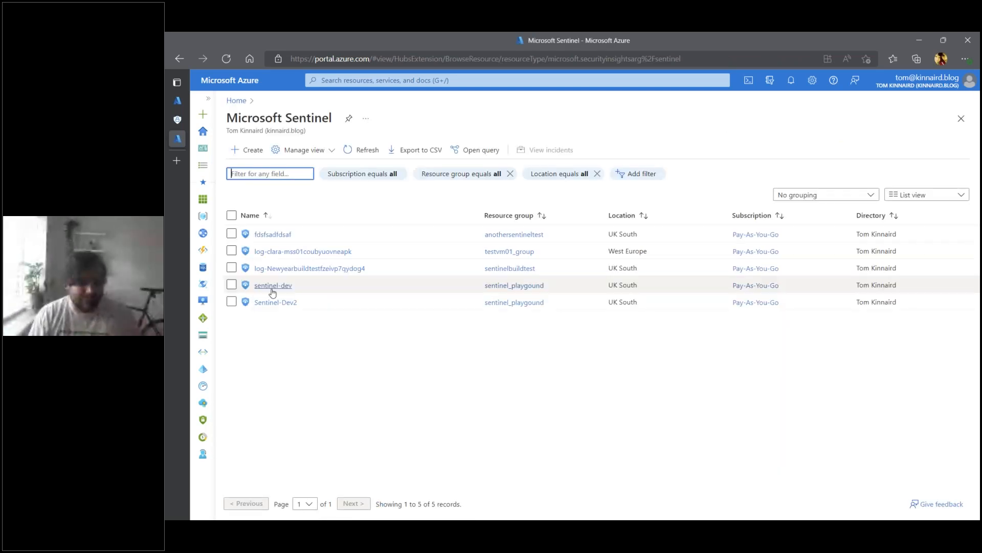
{"action": "left_click", "coordinate": [273, 286]}
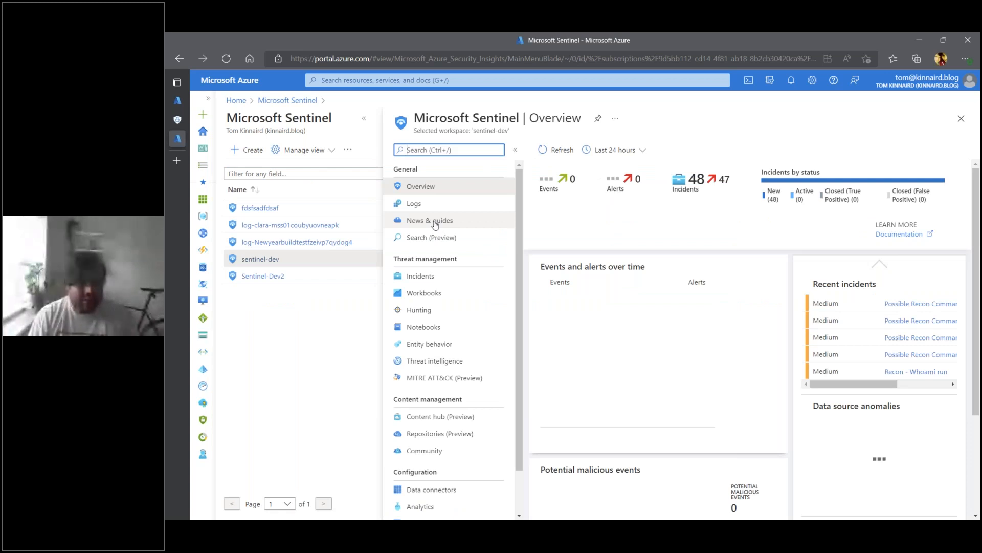
- Open the workspace's incident list, look through it and show the details of the LinEnum tool incident 3479
{"action": "left_click", "coordinate": [420, 275]}
{"action": "scroll", "coordinate": [686, 432], "scroll_direction": "down", "scroll_amount": 5}
{"action": "scroll", "coordinate": [686, 432], "scroll_direction": "right", "scroll_amount": 2}
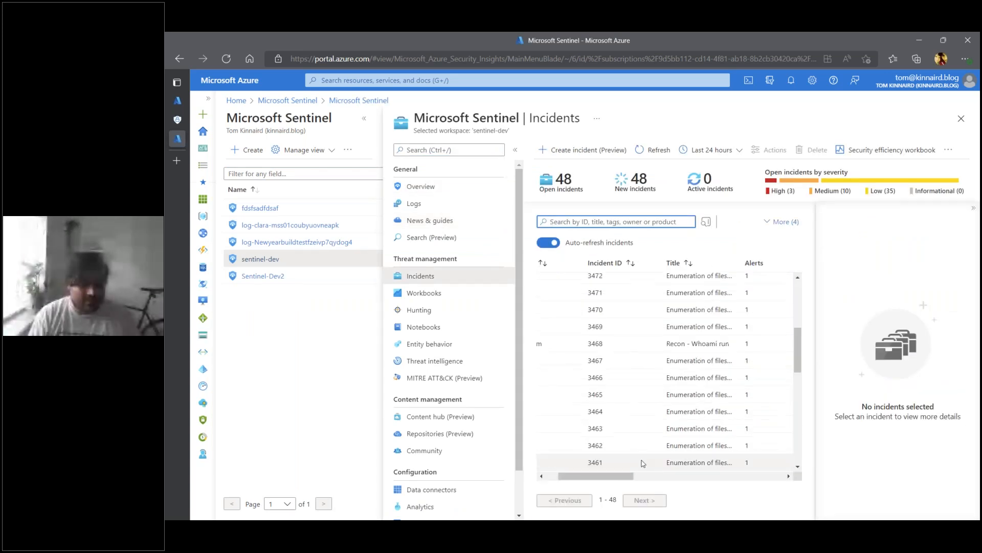
{"action": "scroll", "coordinate": [640, 451], "scroll_direction": "left", "scroll_amount": 2}
{"action": "scroll", "coordinate": [624, 405], "scroll_direction": "up", "scroll_amount": 4}
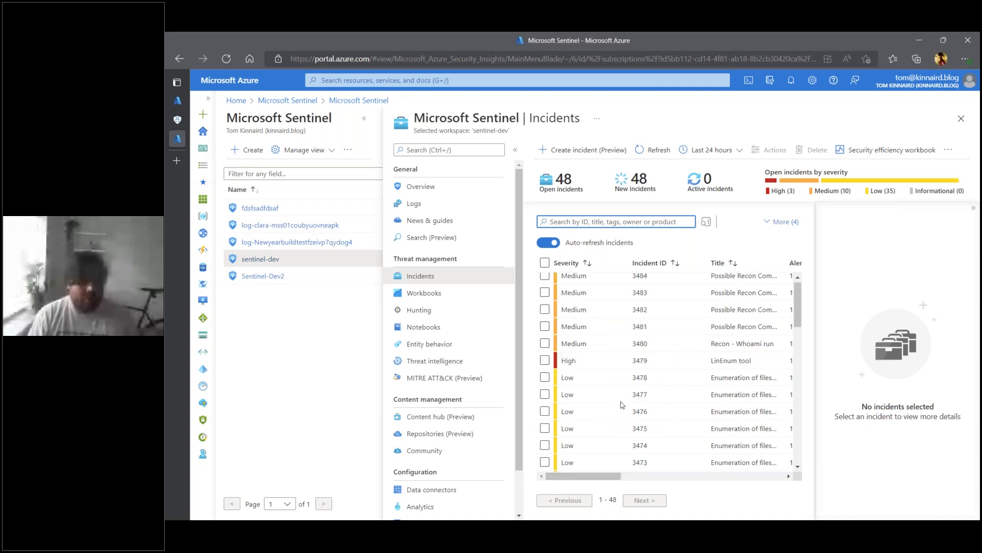
{"action": "left_click", "coordinate": [709, 369]}
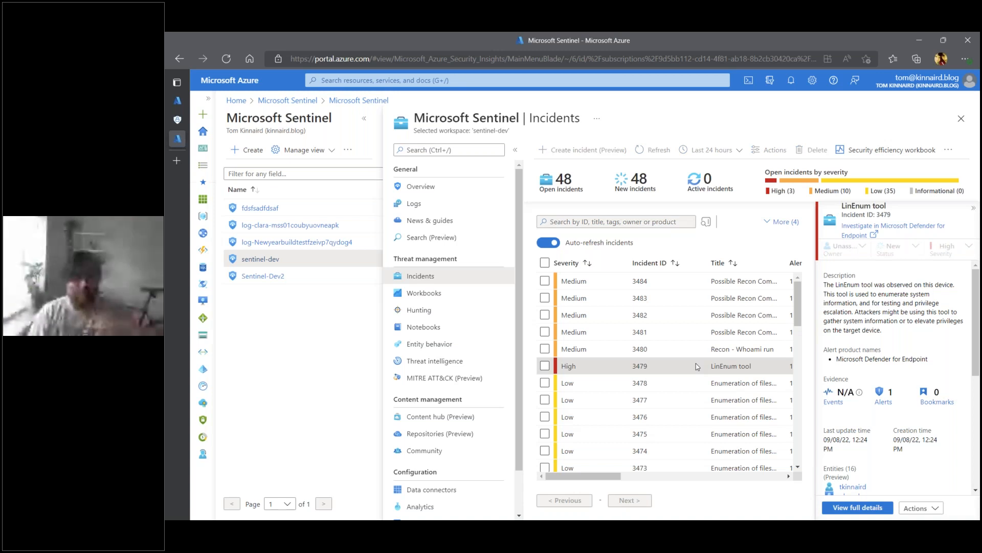
- Switch back to the browser tab with the splunkd query results in Logs
{"action": "mouse_move", "coordinate": [177, 105]}
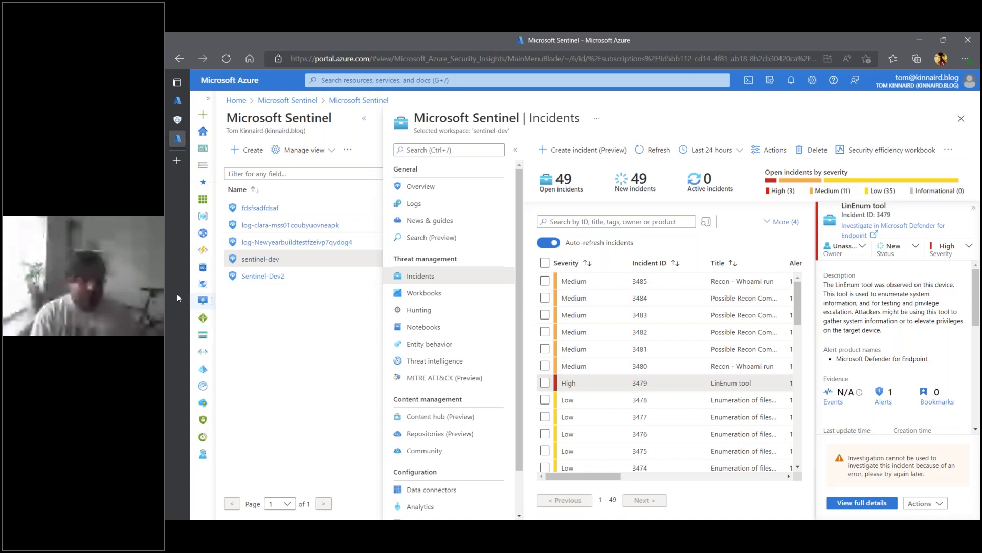
{"action": "left_click", "coordinate": [177, 101]}
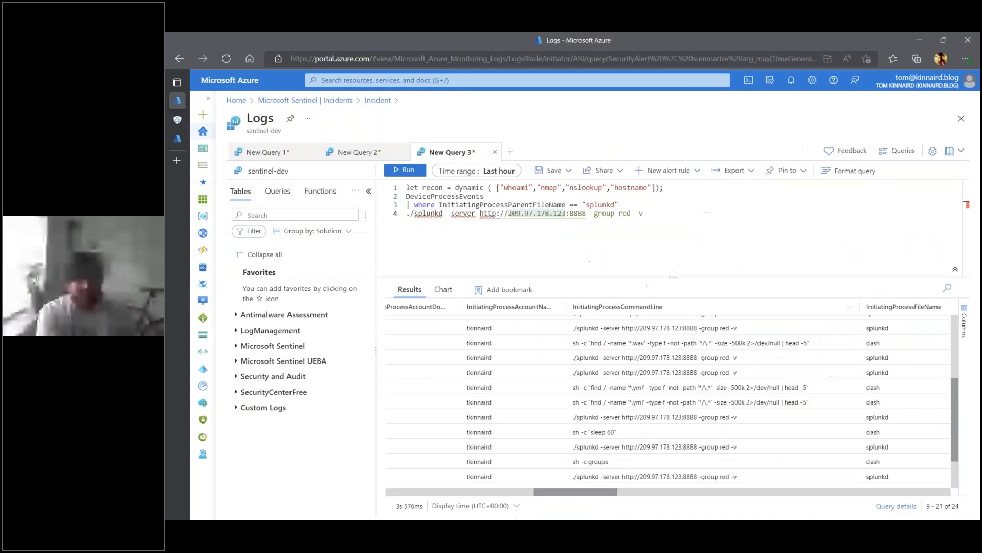
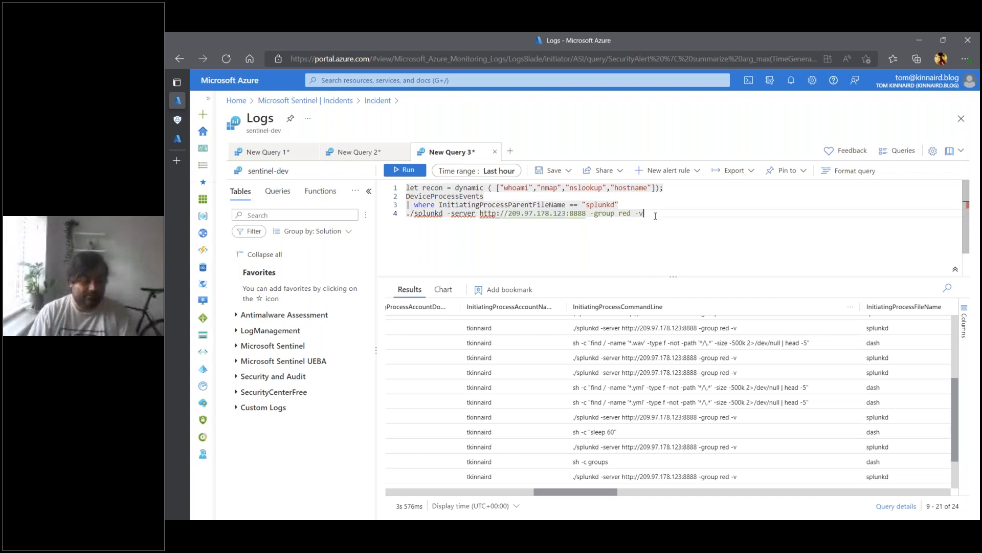
- Rerun the query without the pasted splunkd command on line 4 and display the result times in local time
{"action": "left_click_drag", "start_coordinate": [656, 216], "coordinate": [407, 212]}
{"action": "key", "text": "BackSpace"}
{"action": "left_click", "coordinate": [416, 173]}
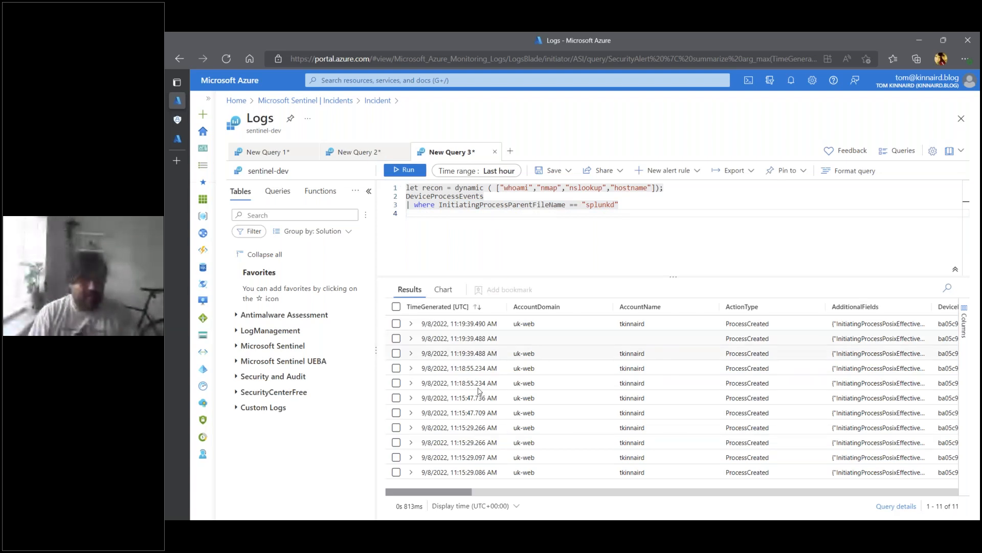
{"action": "left_click", "coordinate": [471, 506]}
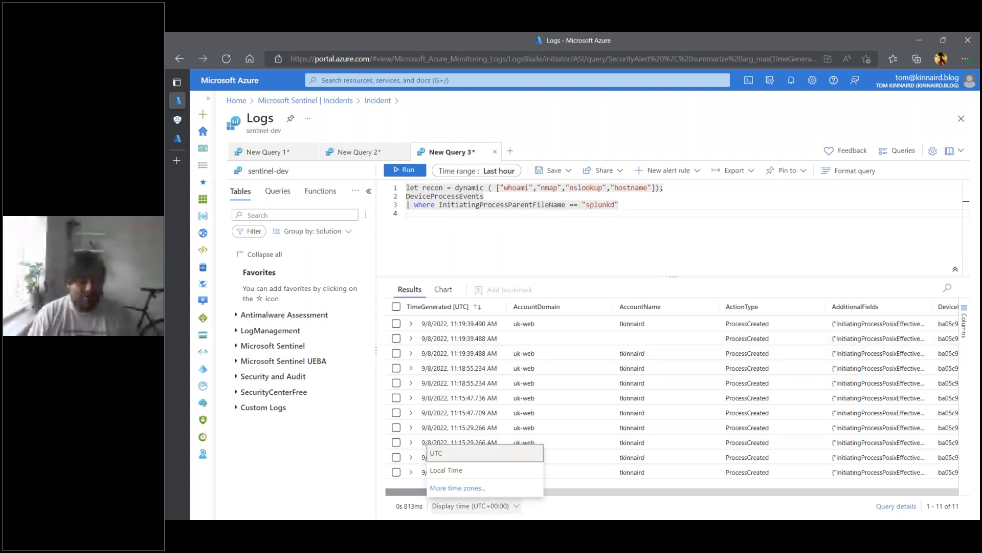
{"action": "left_click", "coordinate": [461, 469]}
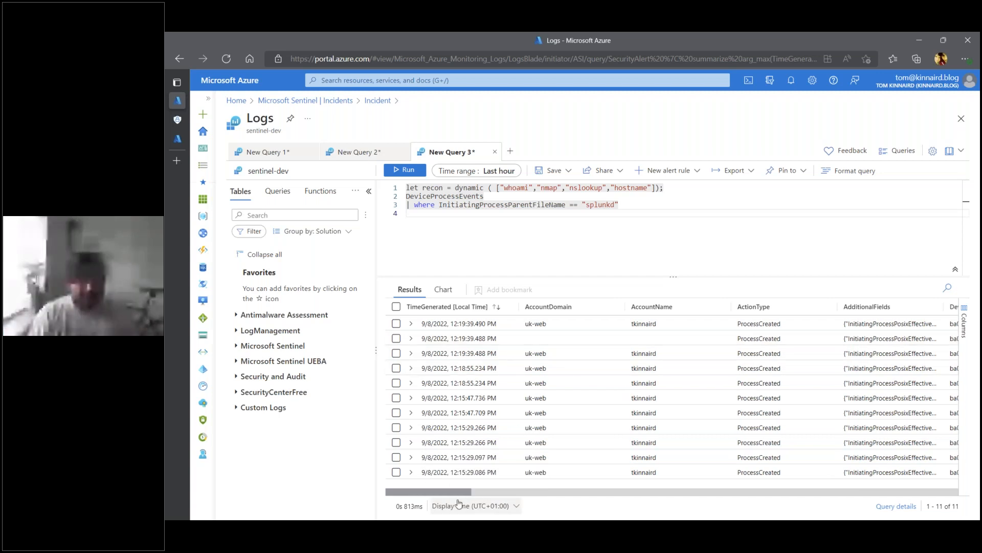
- Examine the initiating process command lines of the splunkd child events, including the curl, splunkd and LinEnum entries
{"action": "left_click_drag", "start_coordinate": [460, 491], "coordinate": [596, 490]}
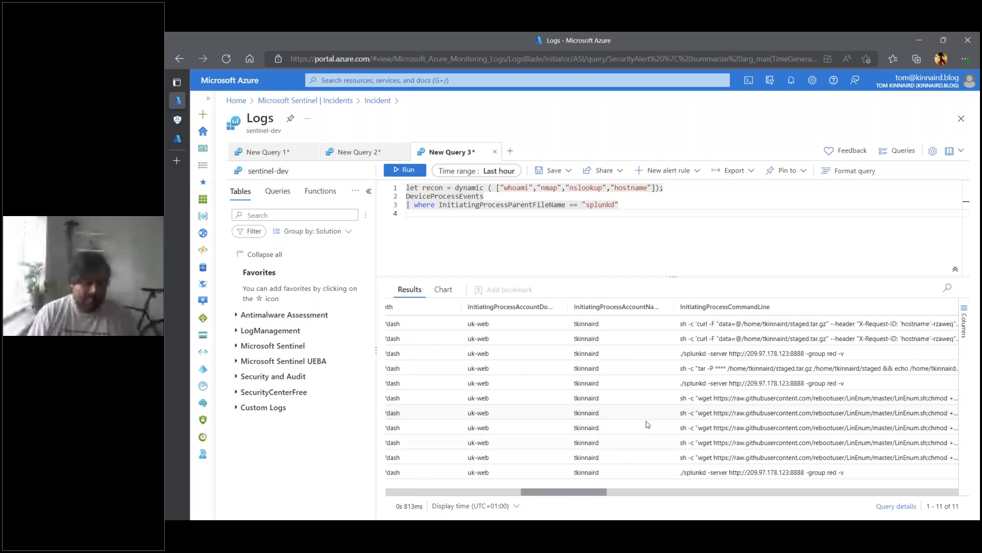
{"action": "left_click", "coordinate": [717, 358]}
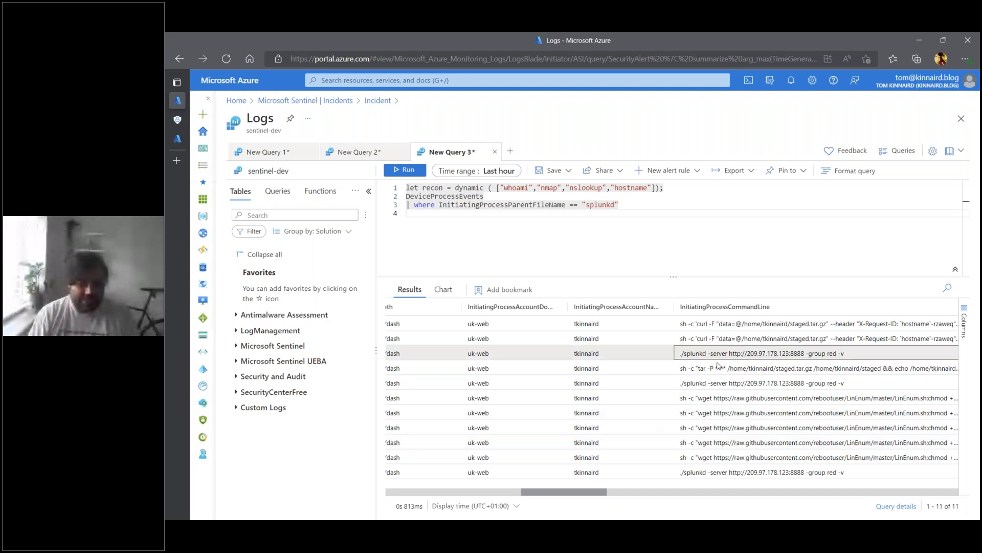
{"action": "left_click", "coordinate": [855, 398]}
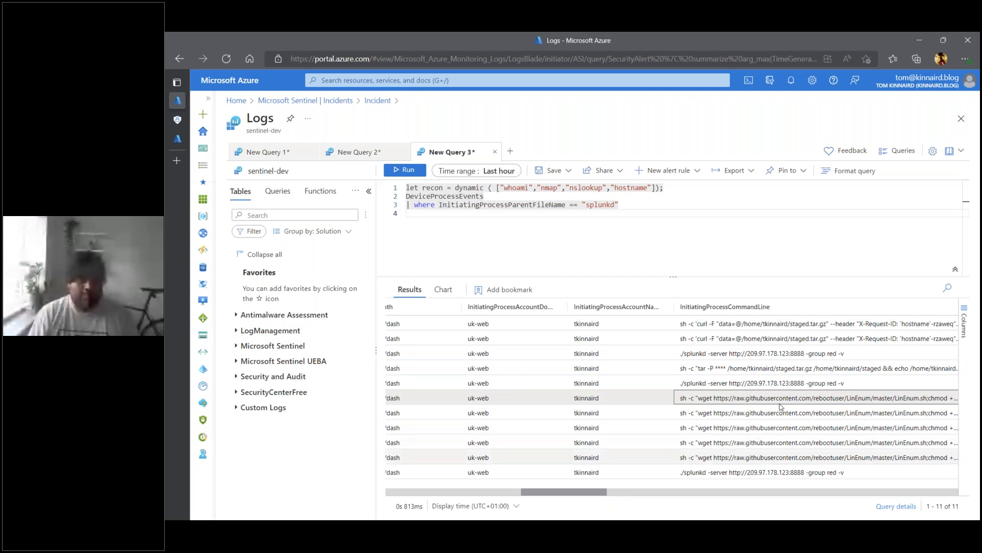
{"action": "left_click", "coordinate": [814, 325]}
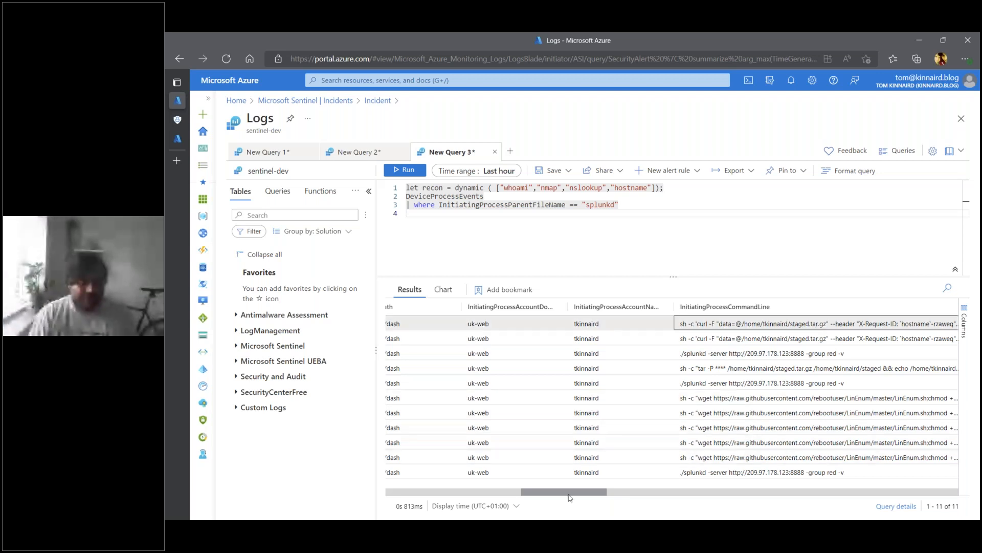
{"action": "left_click_drag", "start_coordinate": [570, 497], "coordinate": [596, 498]}
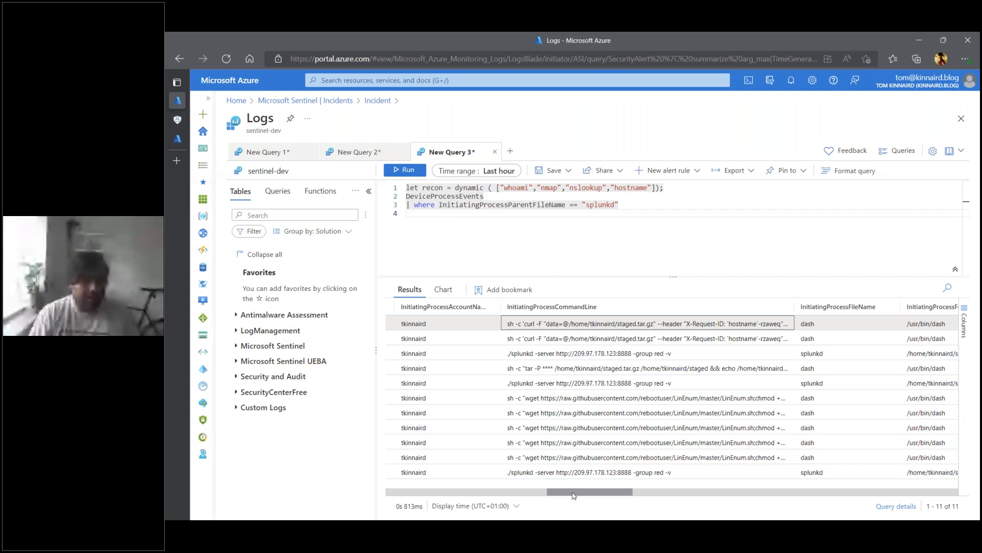
- Expand the newest event, examine its full field list including the curl upload command, parent process, process IDs and hashes, and collapse it again
{"action": "left_click", "coordinate": [411, 324]}
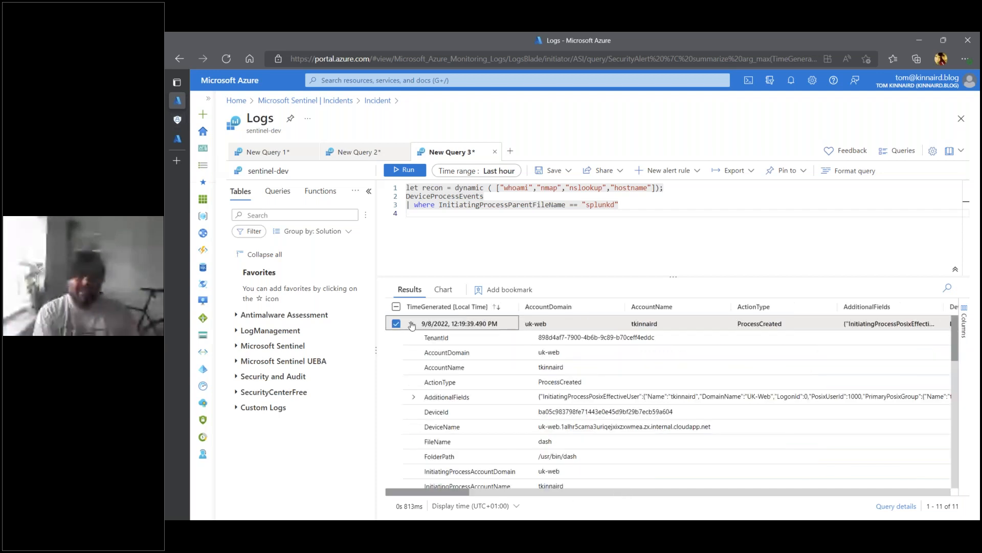
{"action": "scroll", "coordinate": [476, 396], "scroll_direction": "down", "scroll_amount": 1}
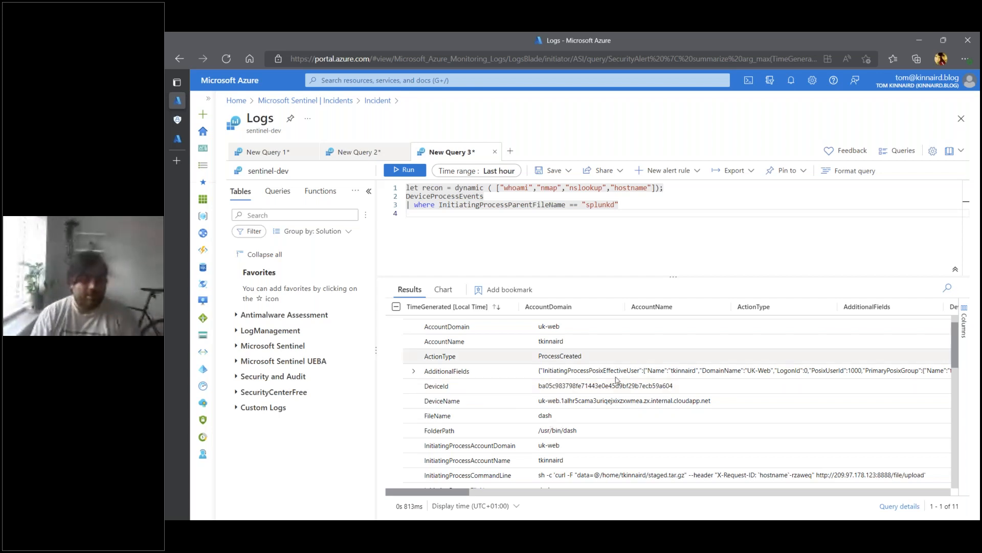
{"action": "scroll", "coordinate": [616, 380], "scroll_direction": "down", "scroll_amount": 1}
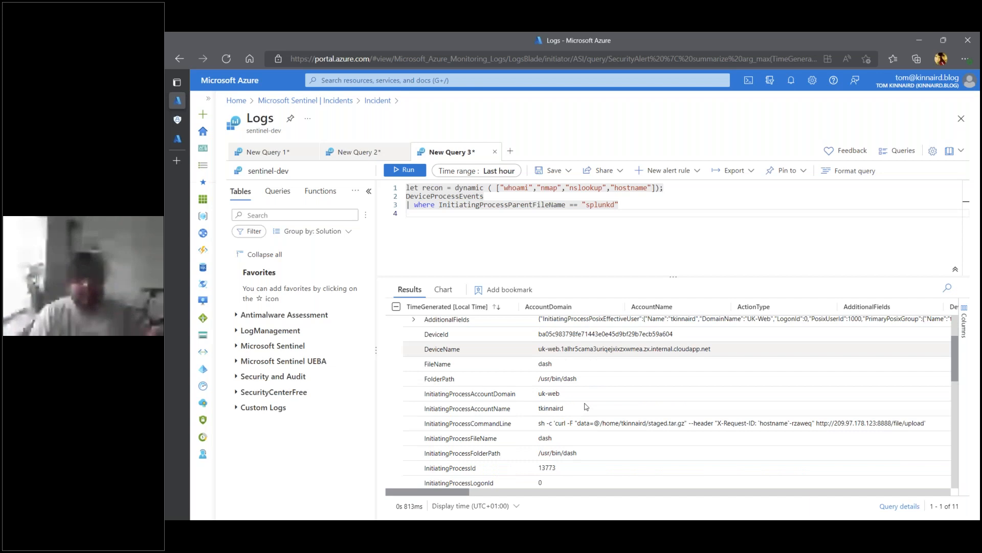
{"action": "scroll", "coordinate": [576, 397], "scroll_direction": "down", "scroll_amount": 2}
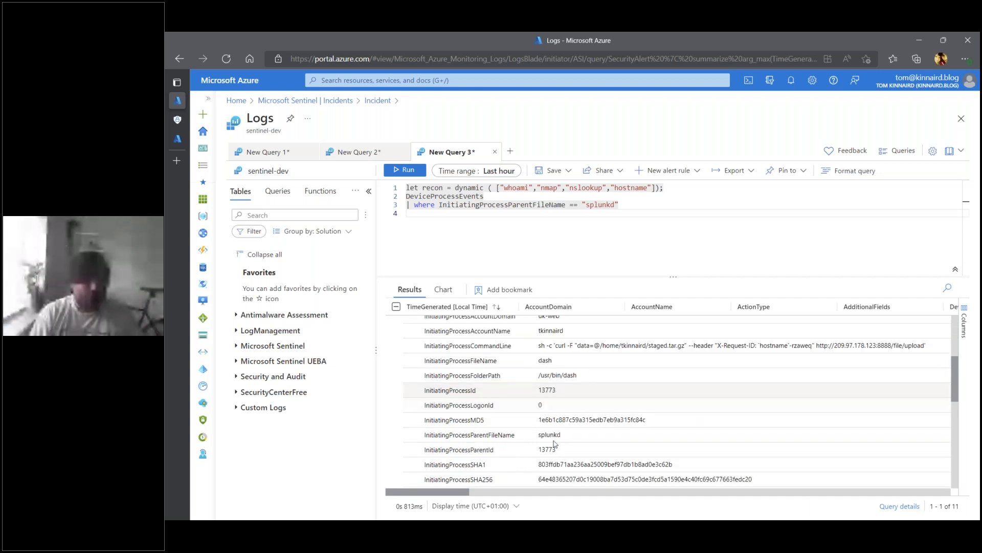
{"action": "scroll", "coordinate": [552, 445], "scroll_direction": "down", "scroll_amount": 1}
{"action": "scroll", "coordinate": [542, 435], "scroll_direction": "down", "scroll_amount": 1}
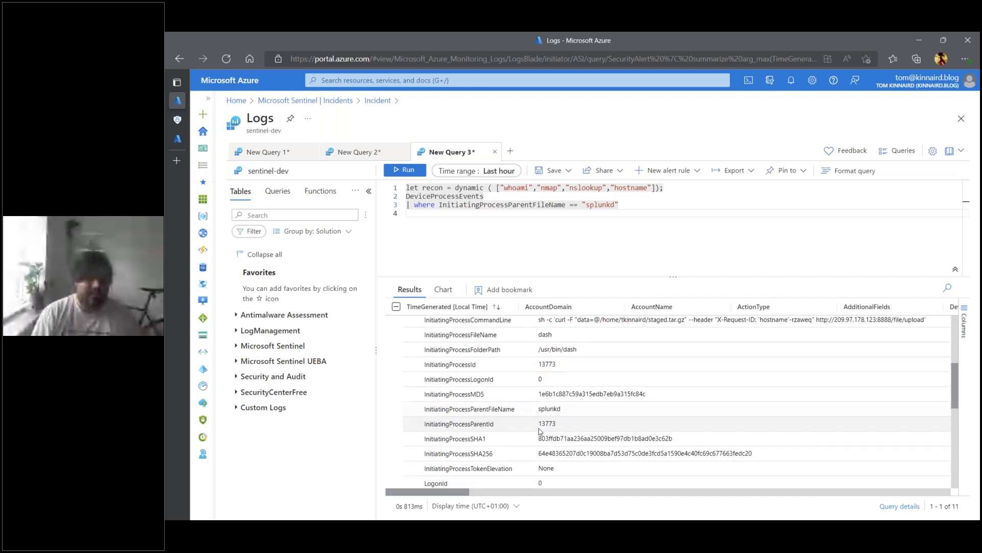
{"action": "scroll", "coordinate": [524, 408], "scroll_direction": "down", "scroll_amount": 5}
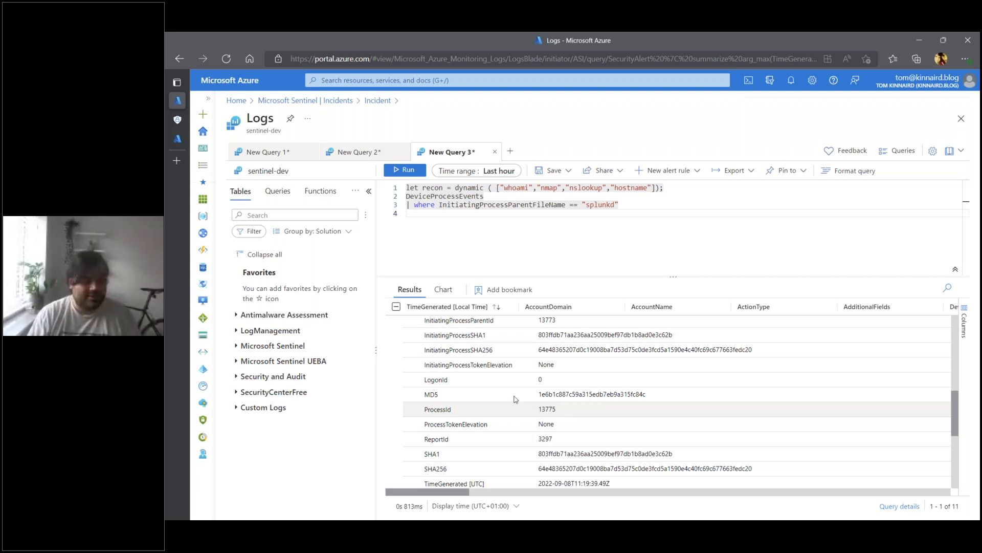
{"action": "left_click", "coordinate": [575, 399]}
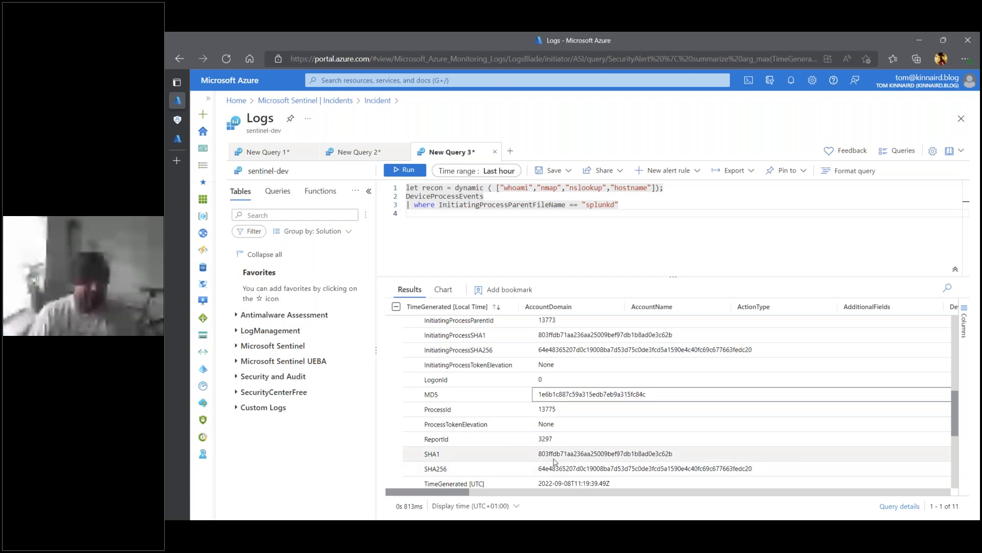
{"action": "scroll", "coordinate": [554, 462], "scroll_direction": "down", "scroll_amount": 1}
{"action": "scroll", "coordinate": [509, 363], "scroll_direction": "up", "scroll_amount": 4}
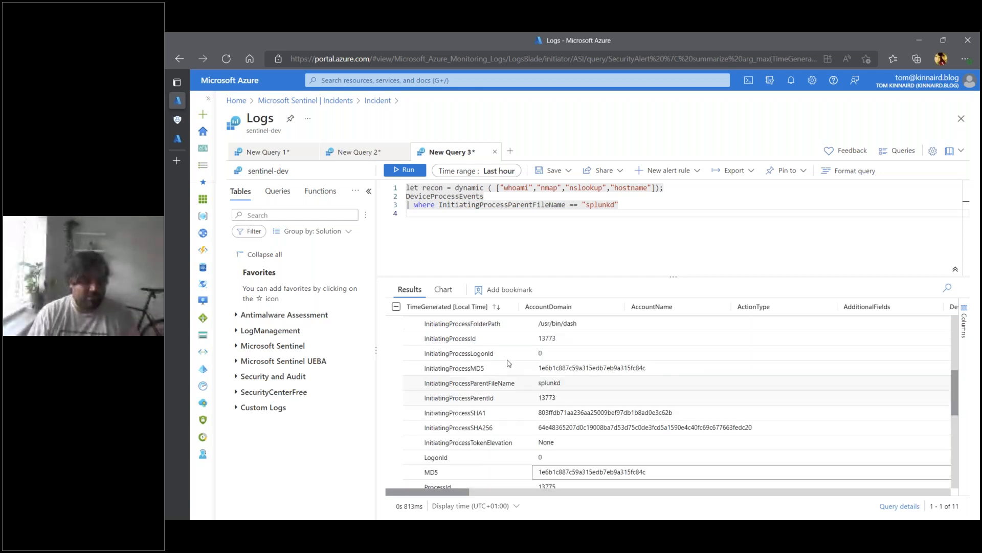
{"action": "scroll", "coordinate": [509, 362], "scroll_direction": "up", "scroll_amount": 10}
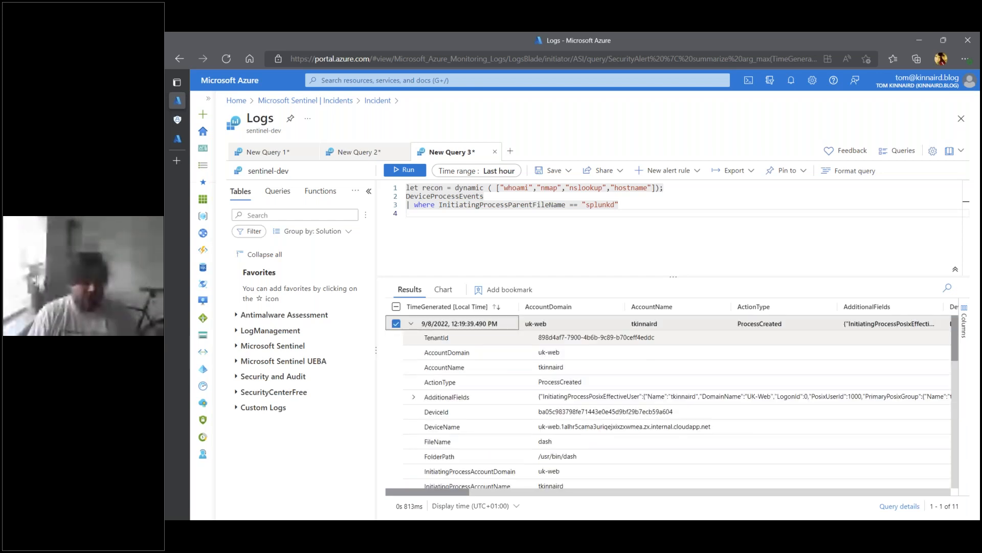
{"action": "left_click", "coordinate": [411, 323]}
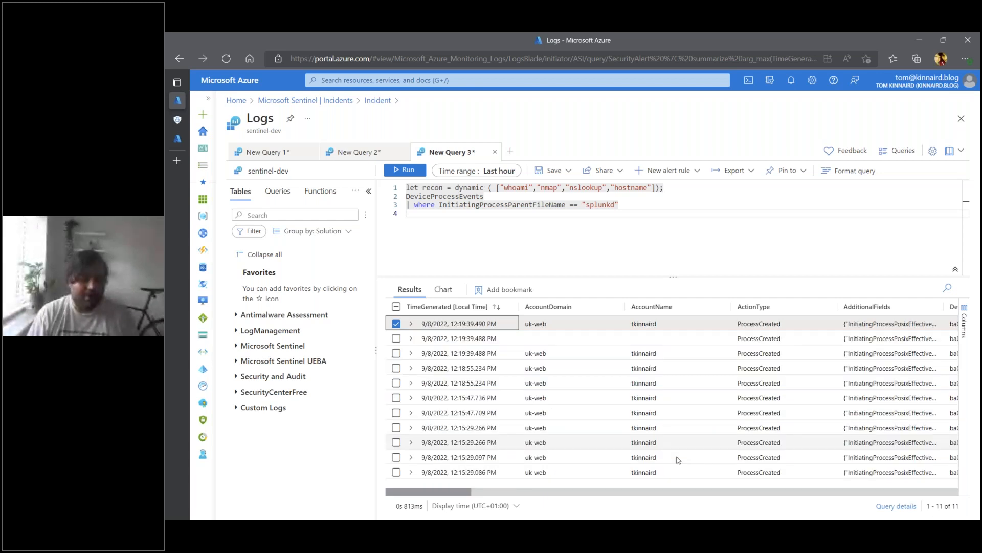
- Locate the LinEnum download events by their command lines and expand one from 12:15:29 PM to show its initiating process details
{"action": "left_click", "coordinate": [536, 493]}
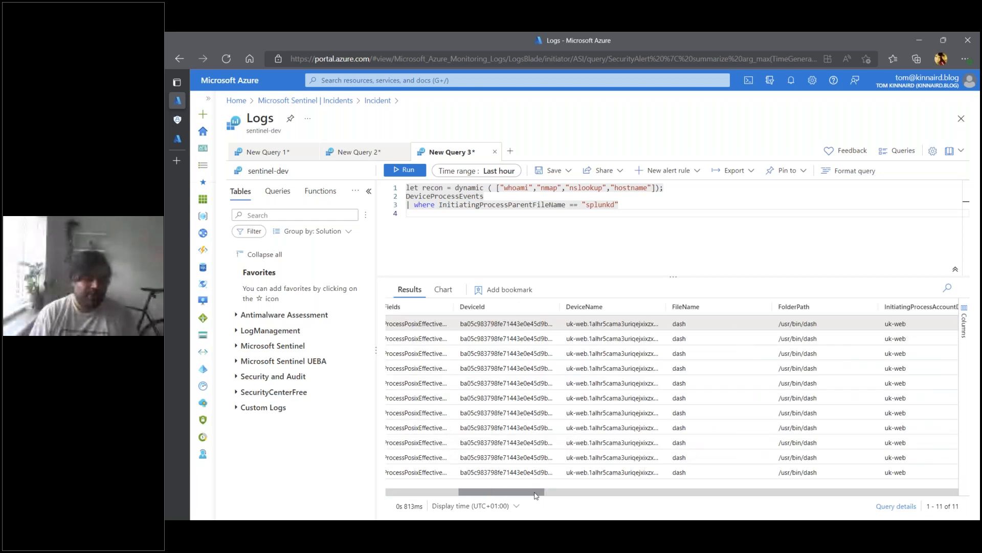
{"action": "left_click_drag", "start_coordinate": [534, 494], "coordinate": [598, 492]}
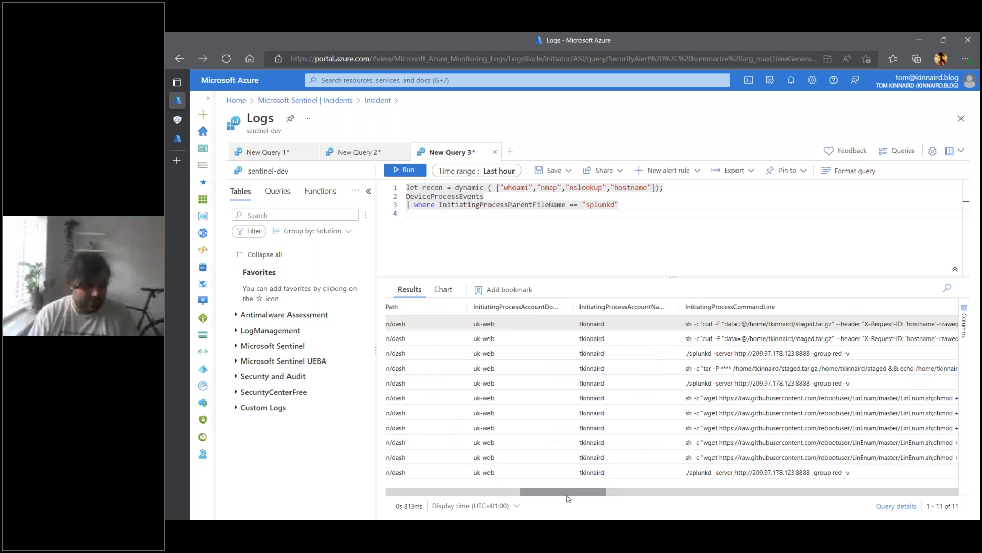
{"action": "left_click_drag", "start_coordinate": [568, 498], "coordinate": [471, 489]}
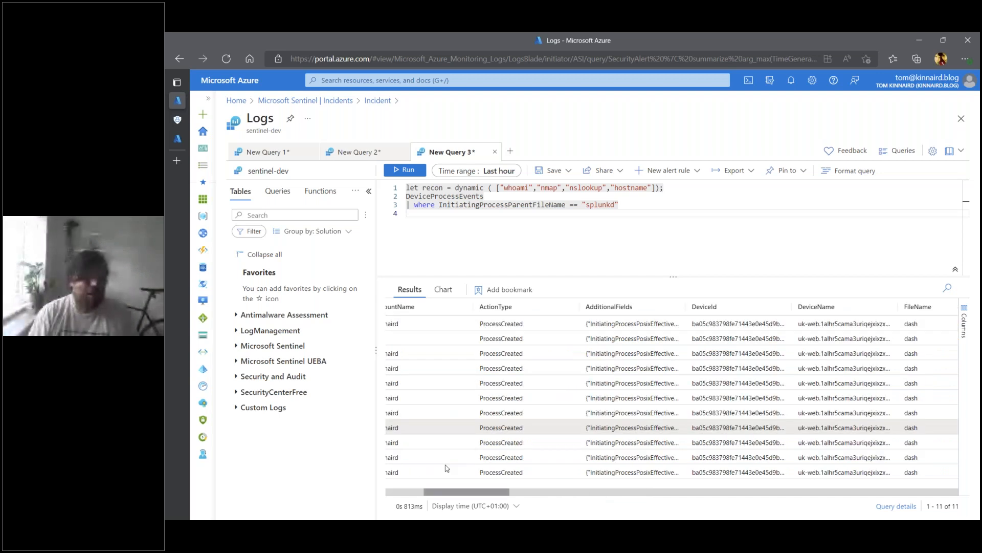
{"action": "left_click", "coordinate": [447, 468]}
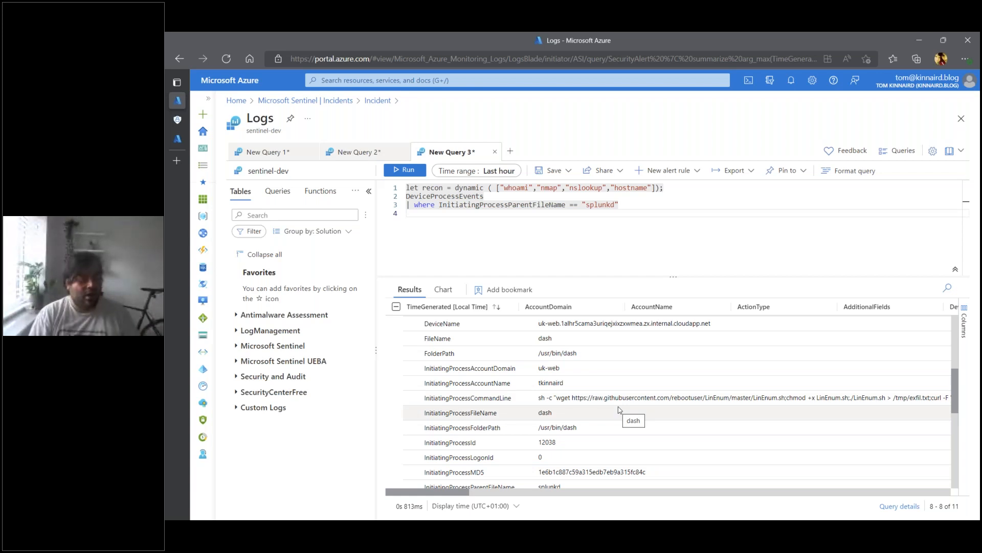
- Copy the event's initiating process command line into line 4 of the query and read it in full, including the /tmp/exfil.txt output path
{"action": "left_click", "coordinate": [689, 404]}
{"action": "right_click", "coordinate": [688, 405]}
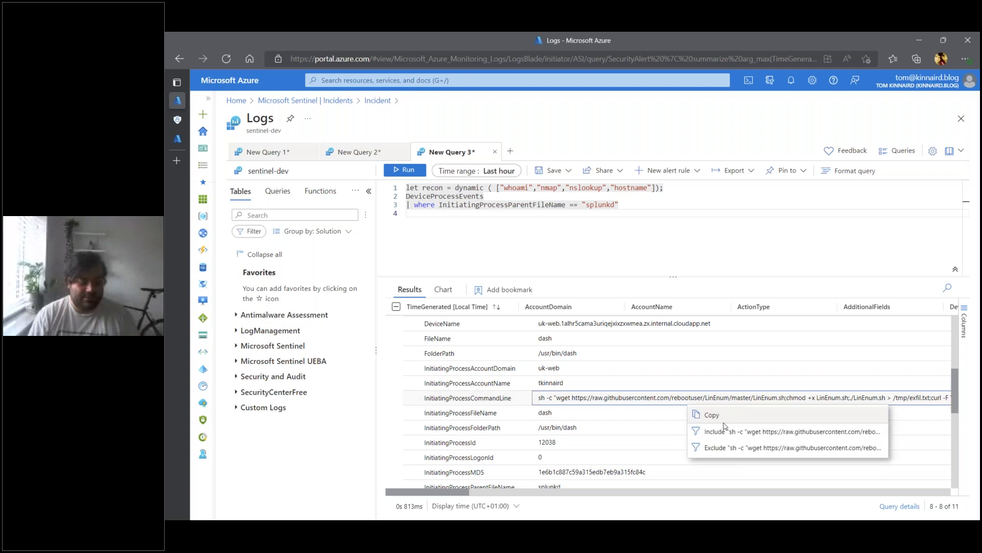
{"action": "left_click", "coordinate": [719, 417]}
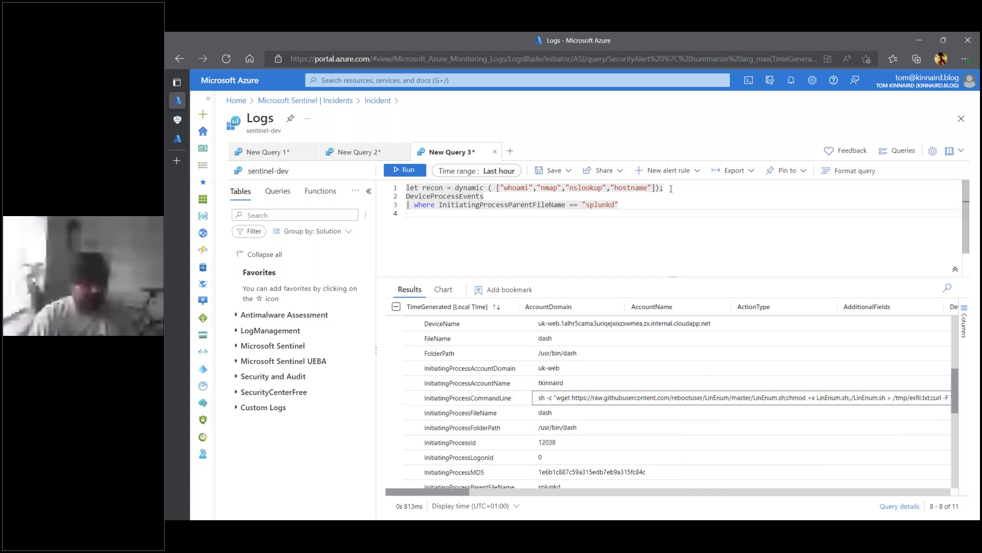
{"action": "key", "text": "ctrl+v"}
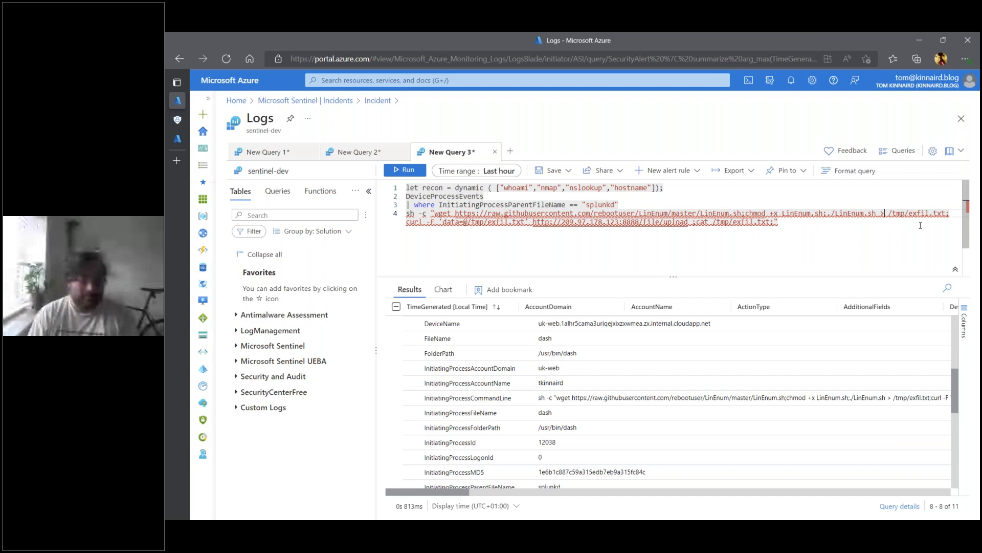
{"action": "left_click_drag", "start_coordinate": [890, 213], "coordinate": [933, 214]}
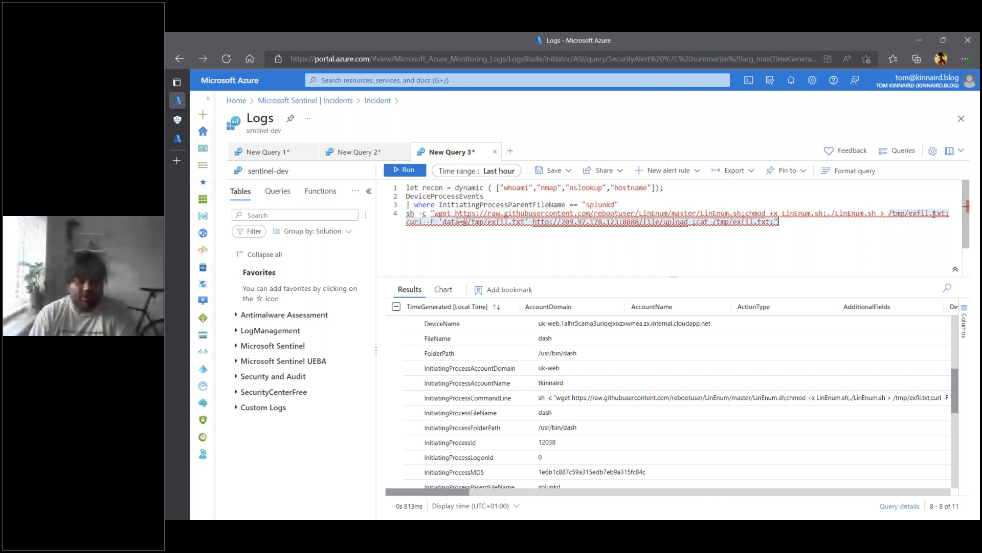
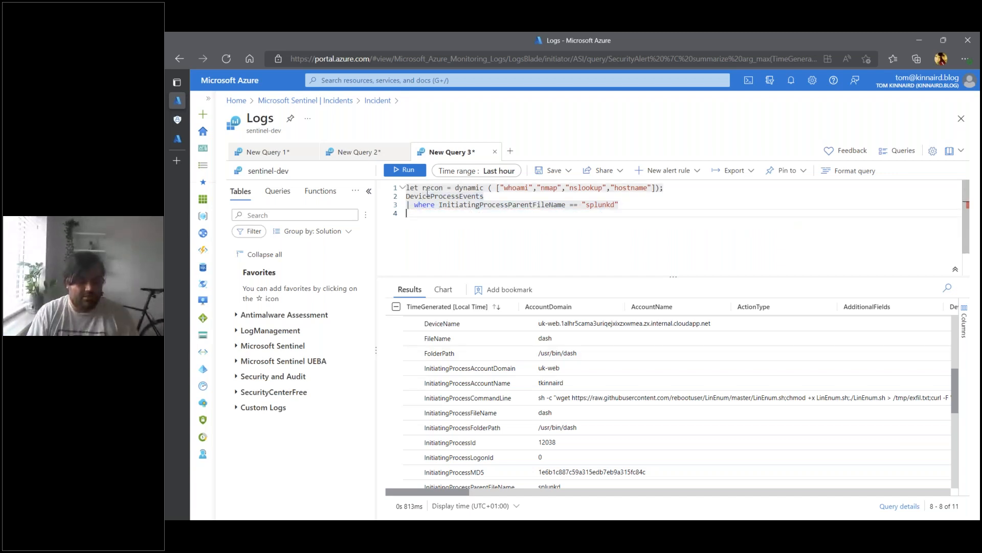
- Rerun the splunkd child process query and examine the initiating process command lines, selecting one of the LinEnum download entries
{"action": "key", "text": "shift+Return"}
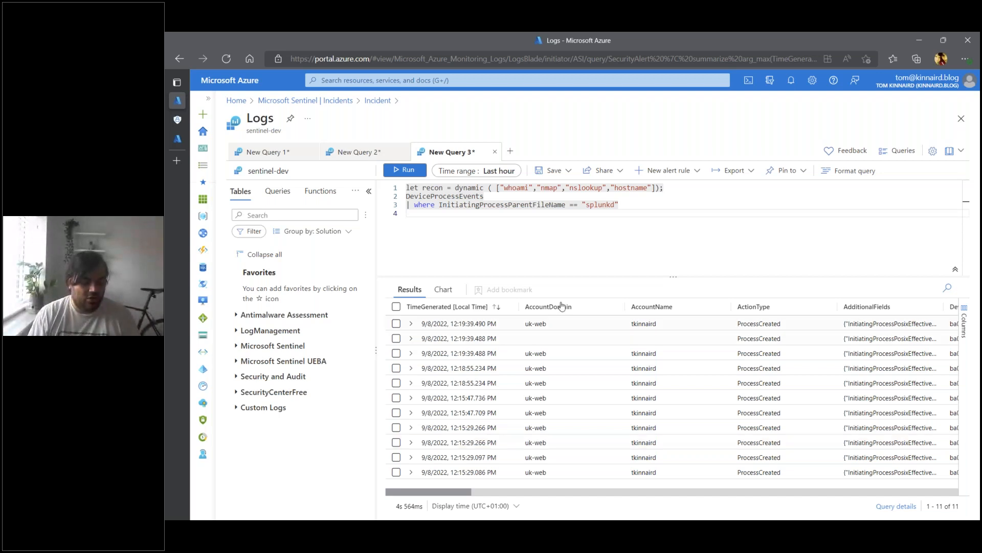
{"action": "scroll", "coordinate": [543, 483], "scroll_direction": "right", "scroll_amount": 5}
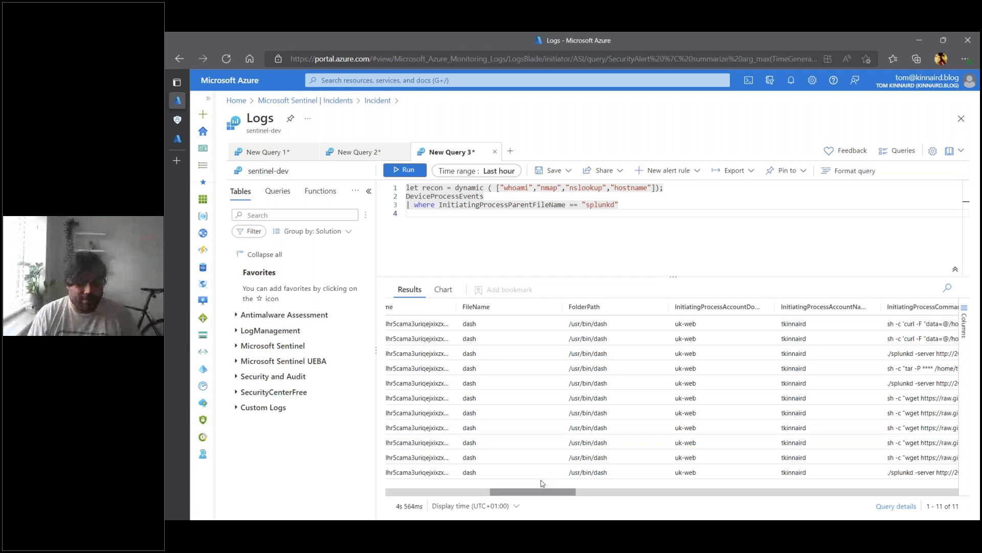
{"action": "scroll", "coordinate": [610, 403], "scroll_direction": "right", "scroll_amount": 2}
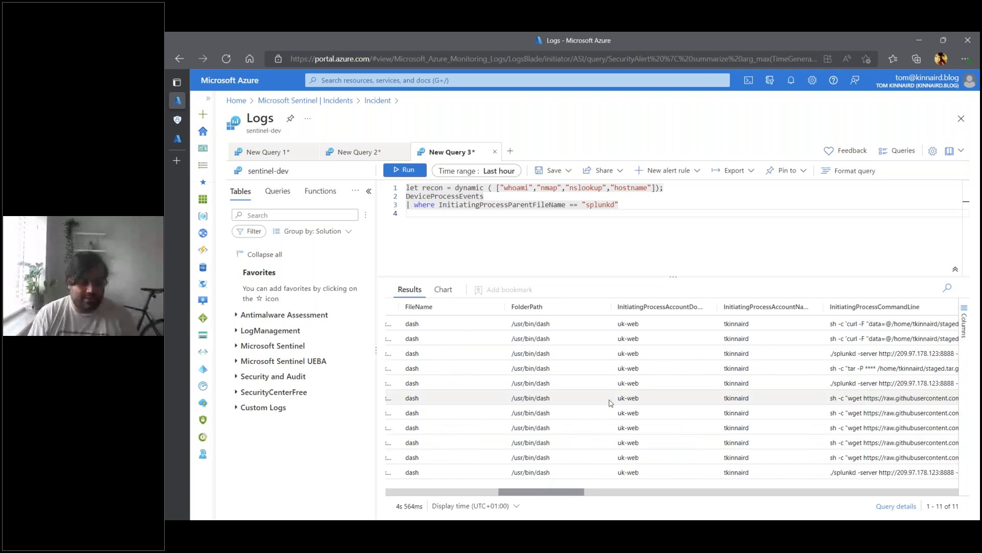
{"action": "left_click_drag", "start_coordinate": [576, 492], "coordinate": [617, 496]}
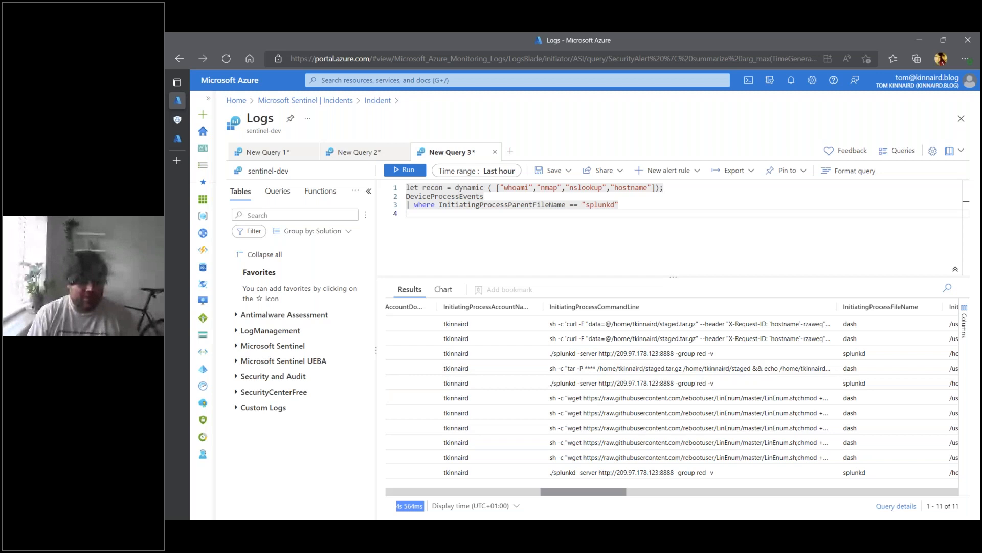
{"action": "left_click_drag", "start_coordinate": [582, 498], "coordinate": [568, 498]}
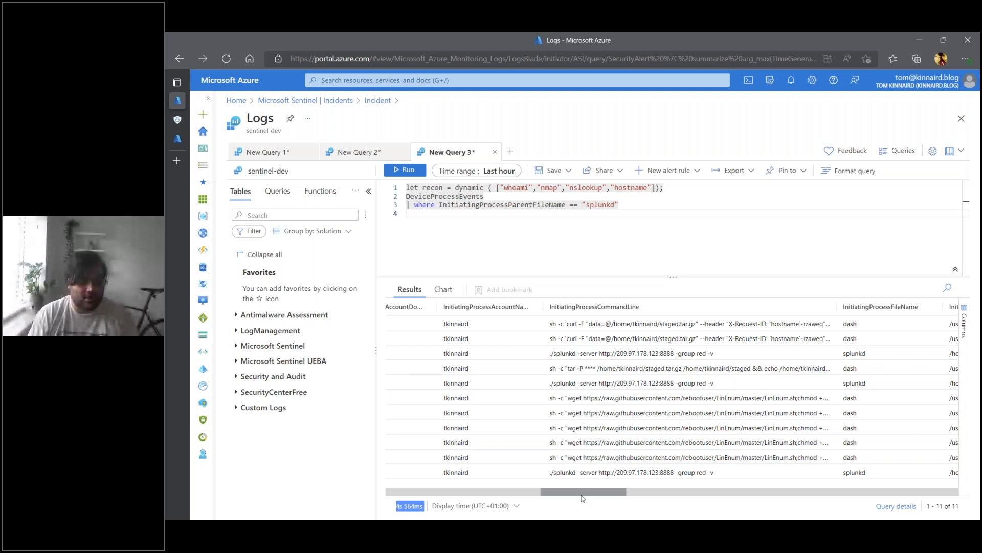
{"action": "left_click", "coordinate": [659, 418]}
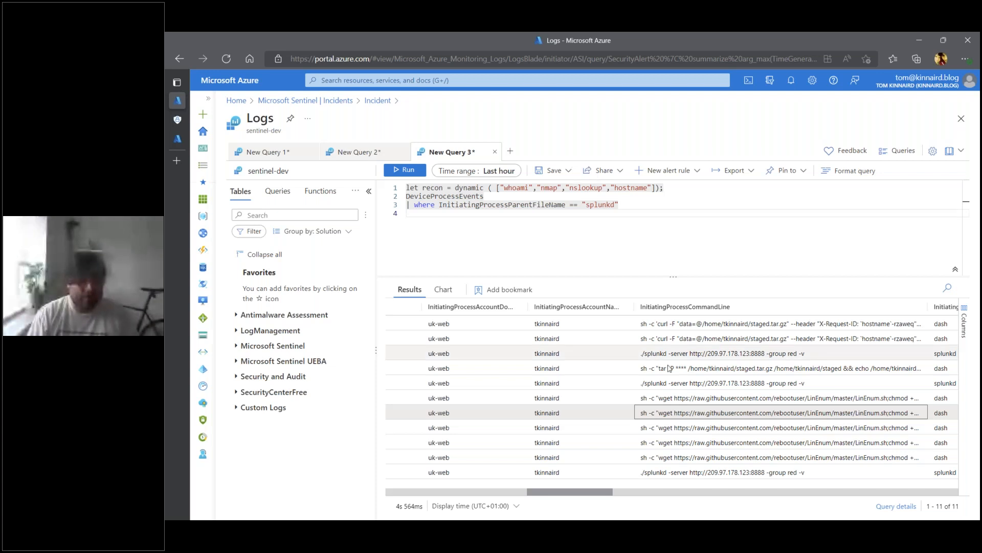
- Widen the InitiatingProcessCommandLine column to read more of each command, and select the tar command that stages staged.tar.gz
{"action": "left_click_drag", "start_coordinate": [577, 493], "coordinate": [603, 493]}
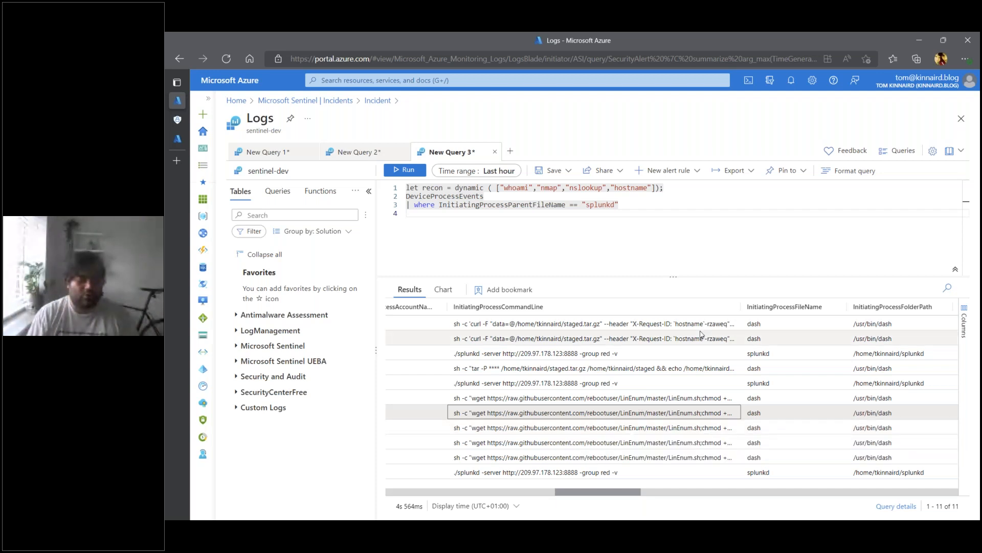
{"action": "left_click_drag", "start_coordinate": [743, 306], "coordinate": [839, 306]}
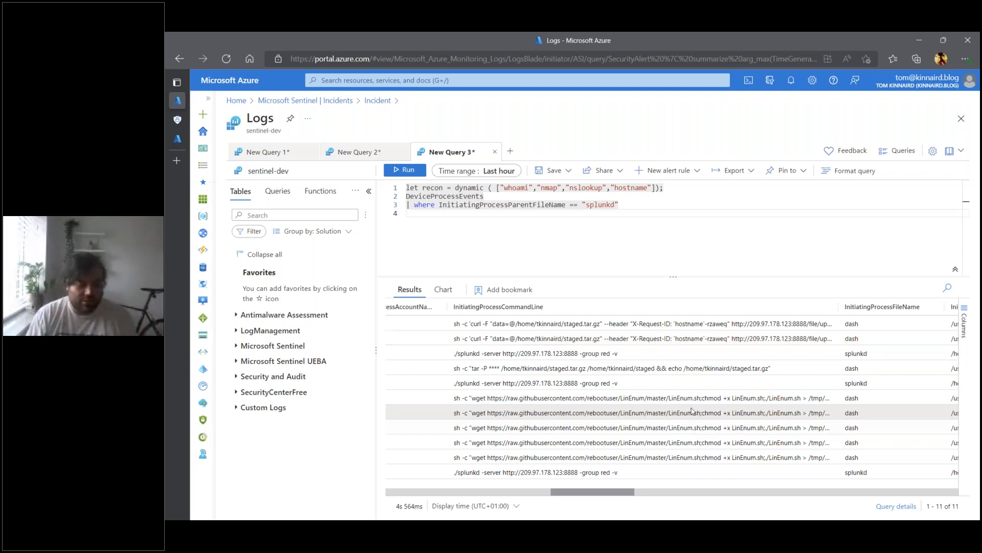
{"action": "left_click", "coordinate": [522, 371]}
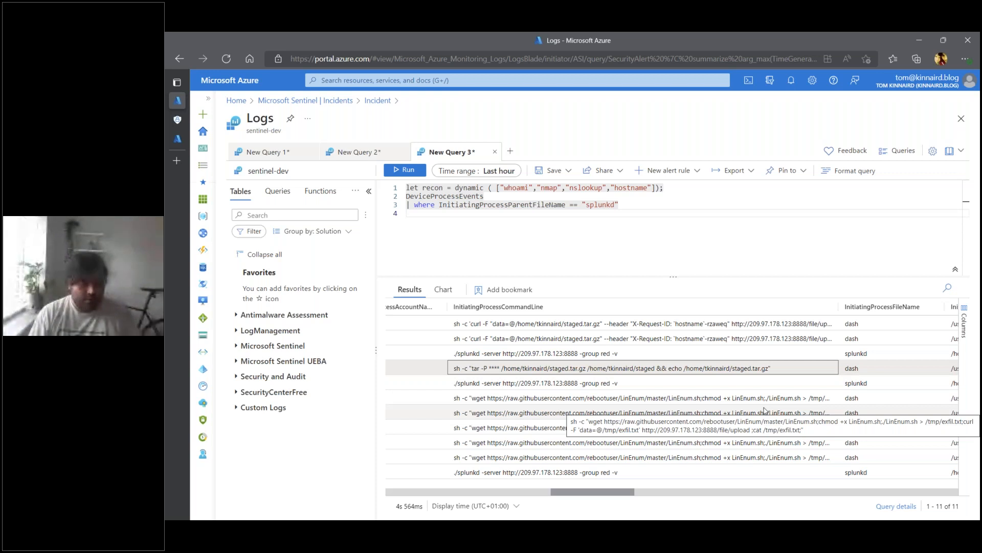
- Return to the sentinel-dev incident list and examine the details of incidents 3490, 3483 and 3473 among the recon and file enumeration incidents
{"action": "left_click", "coordinate": [179, 137]}
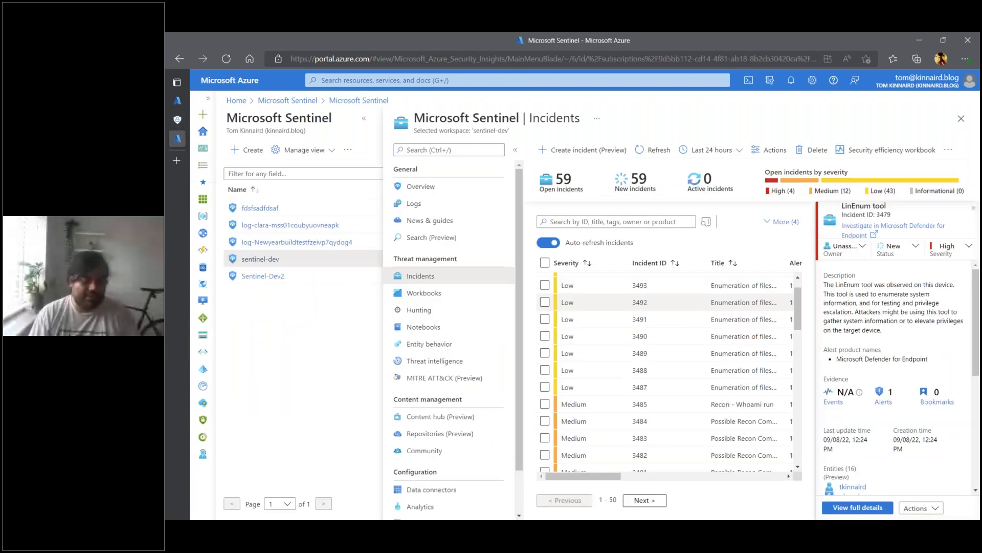
{"action": "scroll", "coordinate": [727, 358], "scroll_direction": "up", "scroll_amount": 1}
{"action": "left_click", "coordinate": [726, 366]}
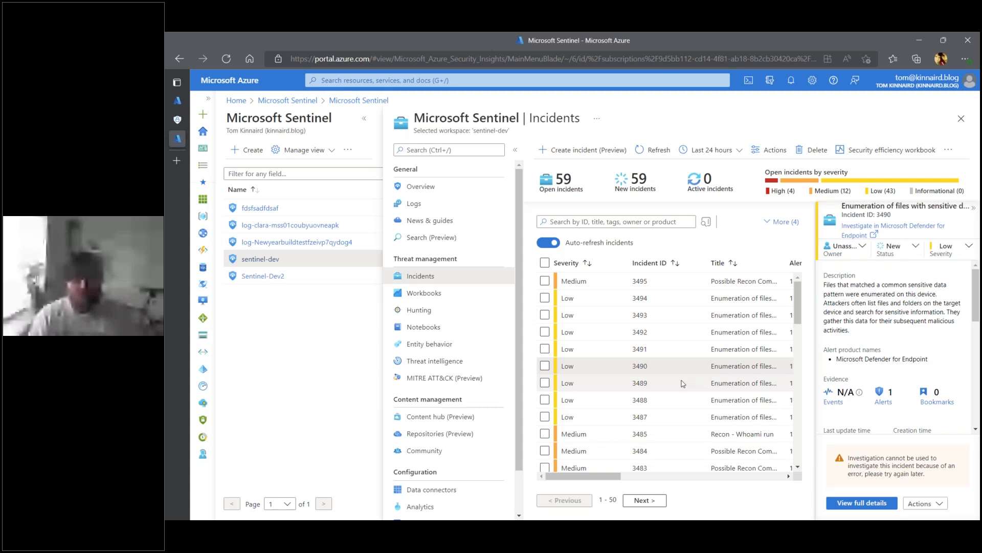
{"action": "scroll", "coordinate": [683, 383], "scroll_direction": "down", "scroll_amount": 3}
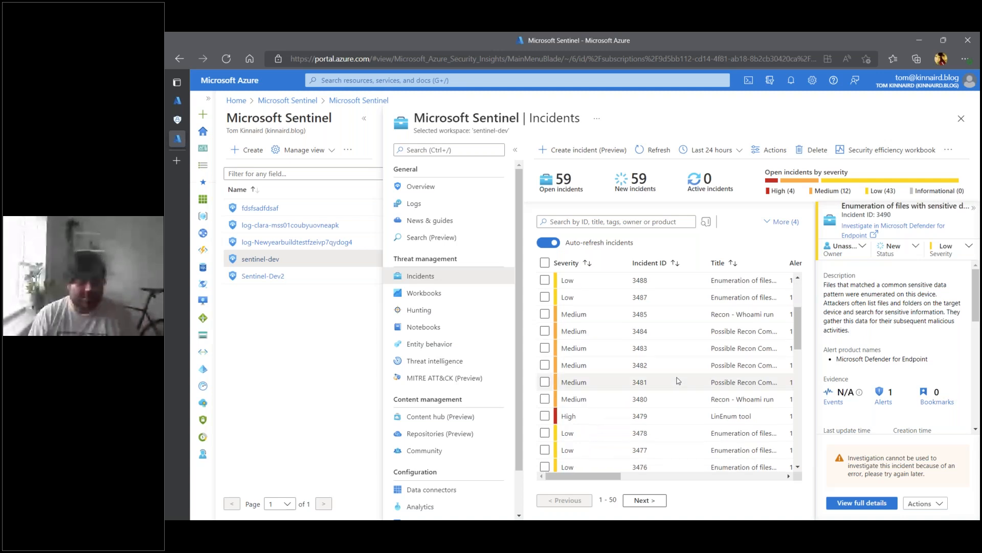
{"action": "left_click", "coordinate": [677, 381]}
{"action": "scroll", "coordinate": [677, 381], "scroll_direction": "down", "scroll_amount": 1}
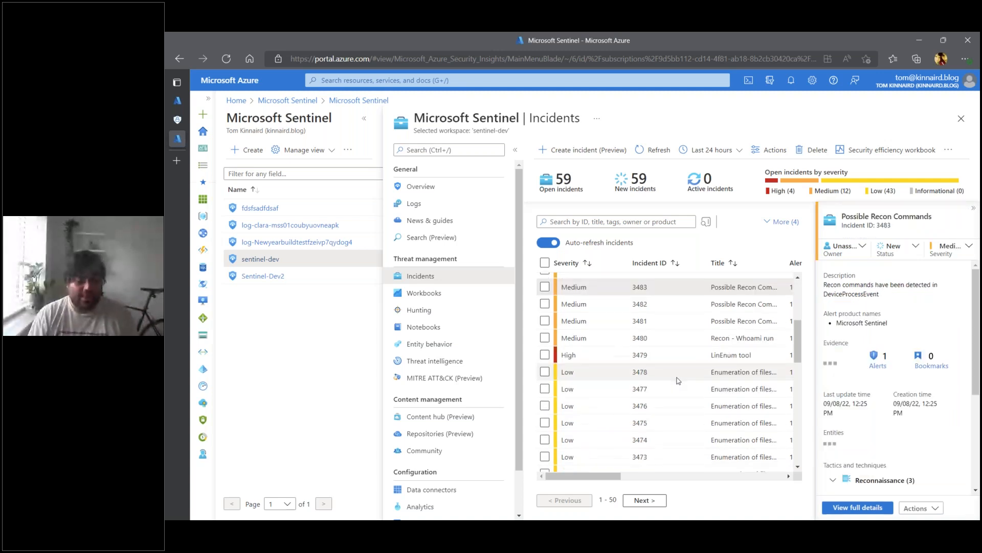
{"action": "scroll", "coordinate": [677, 381], "scroll_direction": "down", "scroll_amount": 1}
{"action": "left_click", "coordinate": [672, 395]}
{"action": "scroll", "coordinate": [671, 394], "scroll_direction": "up", "scroll_amount": 2}
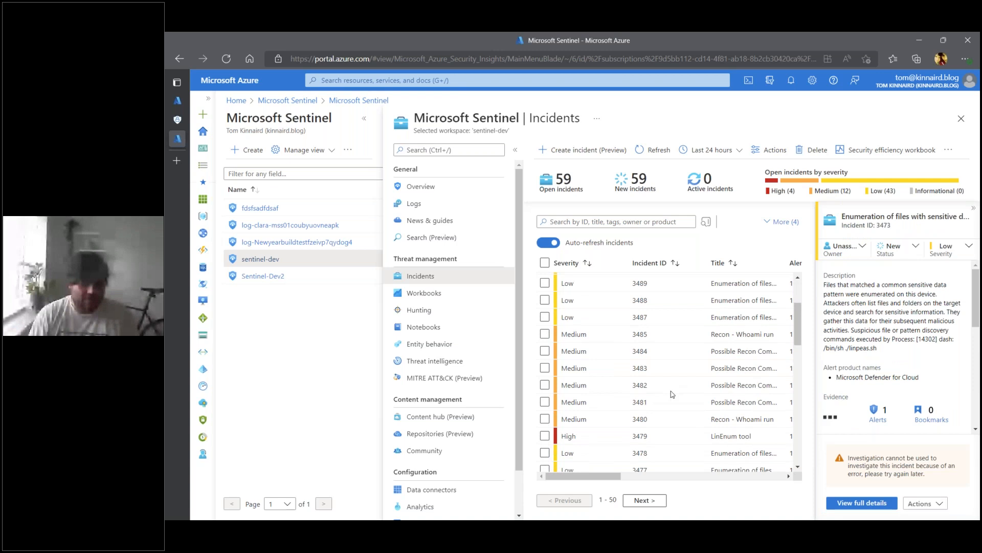
{"action": "scroll", "coordinate": [673, 394], "scroll_direction": "up", "scroll_amount": 2}
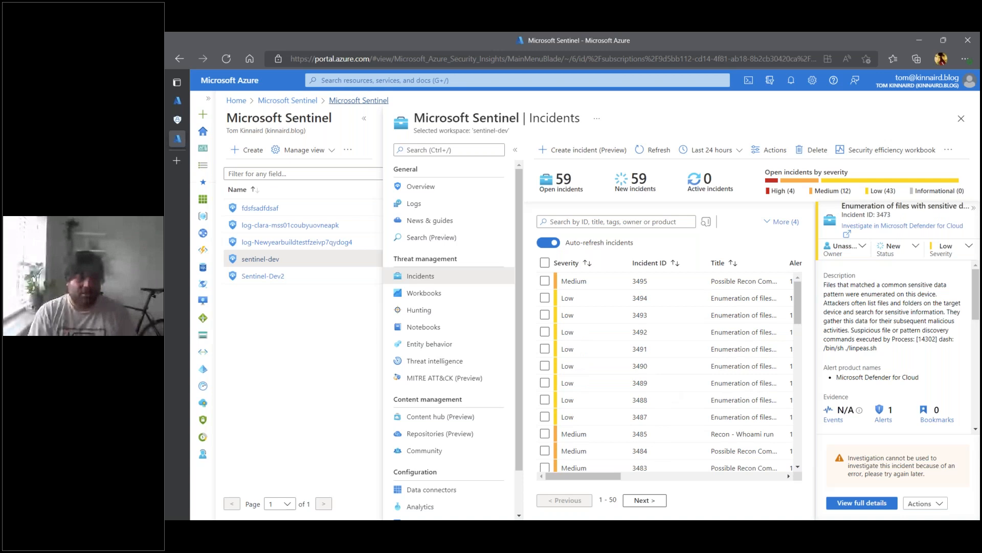
- Collapse the workspace list to widen the incidents table, and review the incidents' titles, product names and creation times
{"action": "left_click", "coordinate": [364, 118]}
{"action": "left_click_drag", "start_coordinate": [521, 477], "coordinate": [579, 479]}
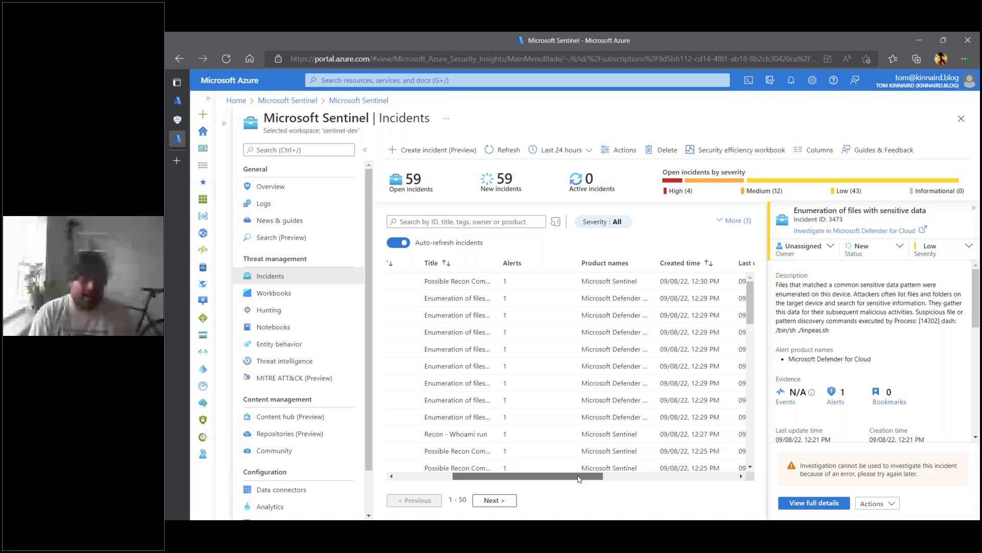
{"action": "left_click_drag", "start_coordinate": [580, 480], "coordinate": [502, 469]}
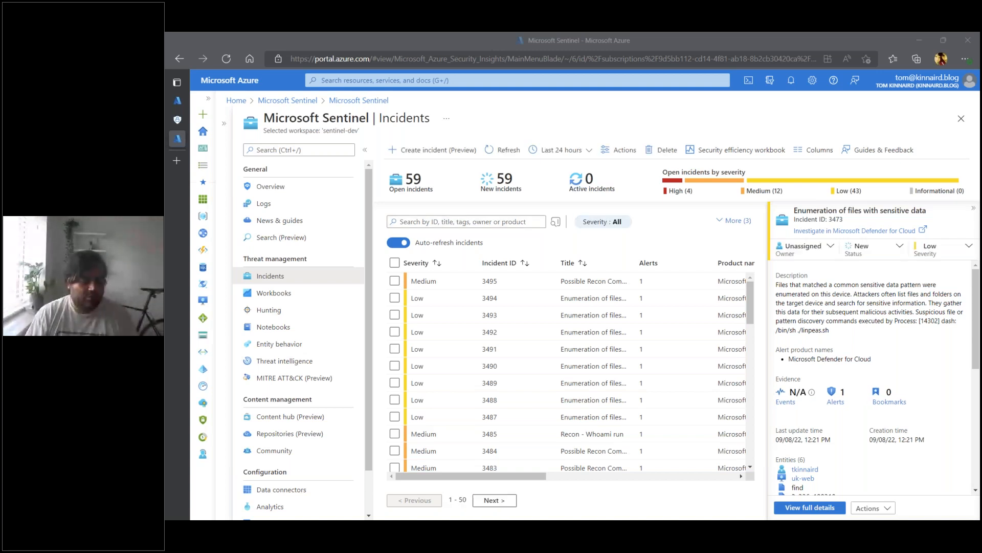
{"action": "scroll", "coordinate": [645, 393], "scroll_direction": "down", "scroll_amount": 8}
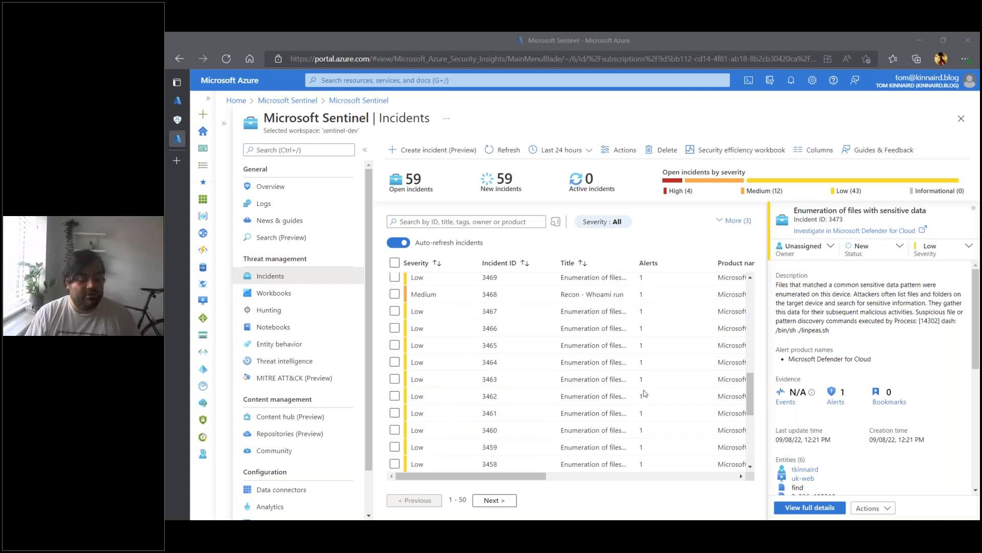
{"action": "scroll", "coordinate": [644, 393], "scroll_direction": "up", "scroll_amount": 8}
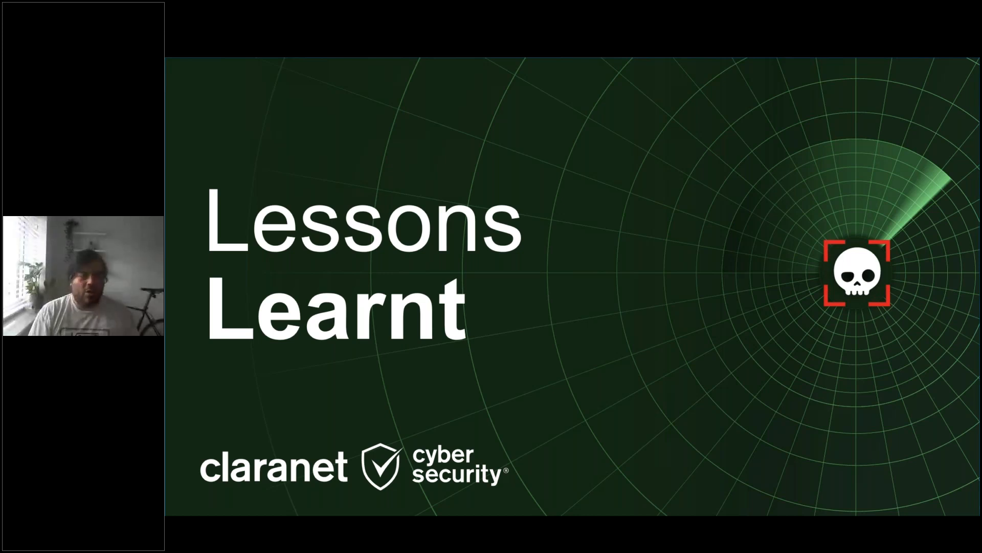
{"action": "key", "text": "Right"}
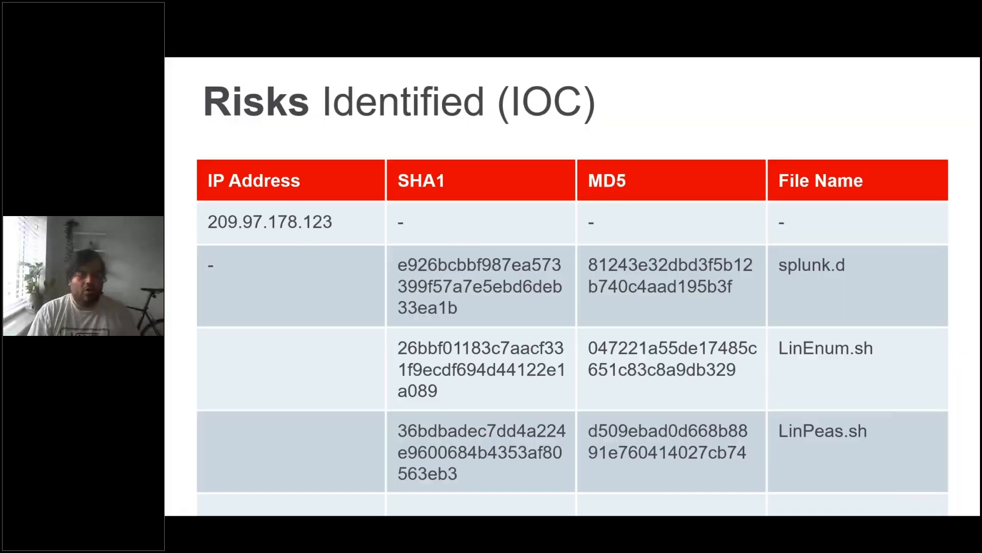